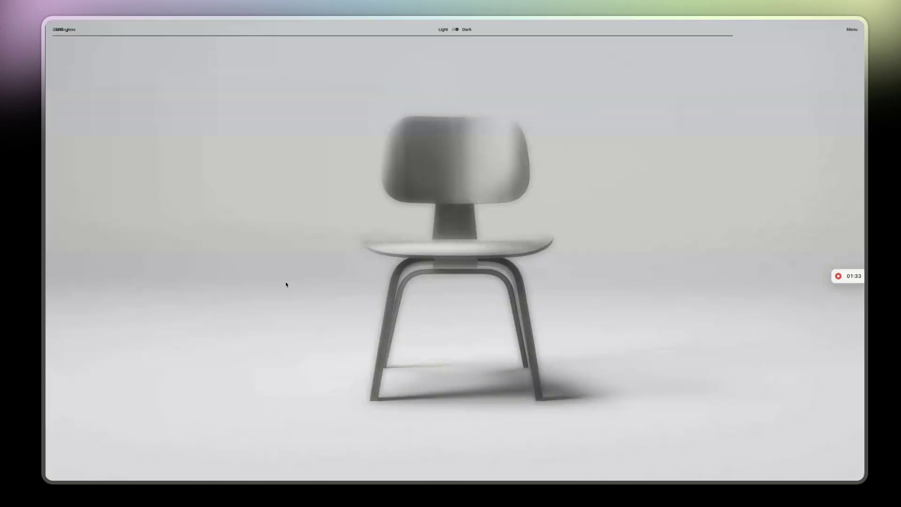
pyautogui.scroll(-3, 276, 266)
pyautogui.scroll(-5, 277, 266)
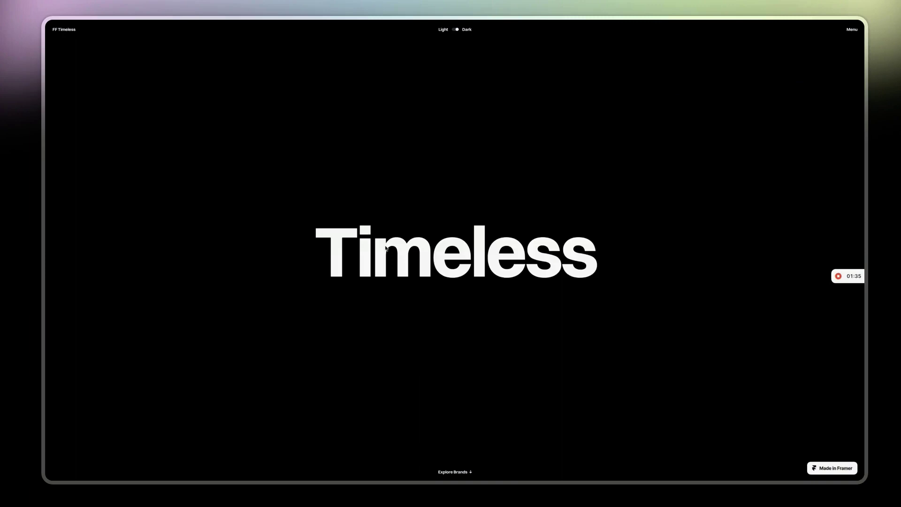
pyautogui.scroll(-2, 386, 249)
pyautogui.scroll(-2, 386, 248)
pyautogui.scroll(-2, 386, 248)
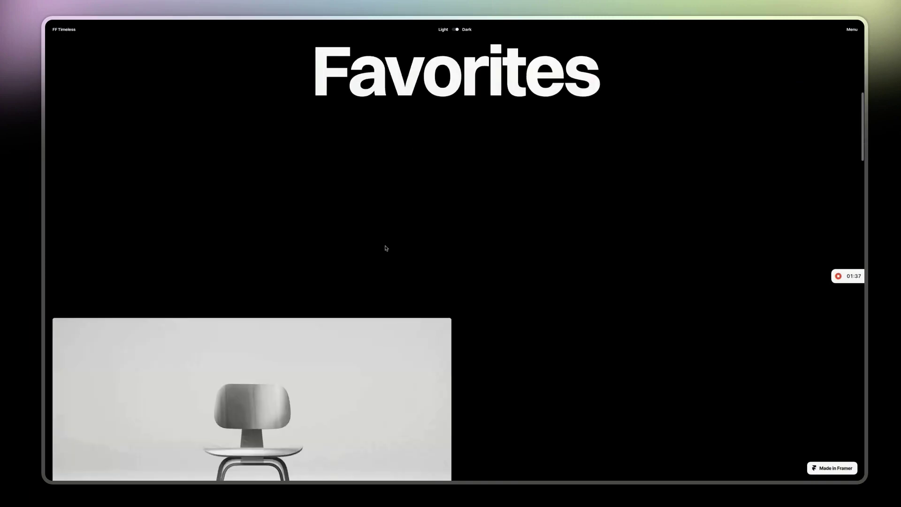
pyautogui.scroll(-2, 387, 249)
pyautogui.scroll(-2, 386, 248)
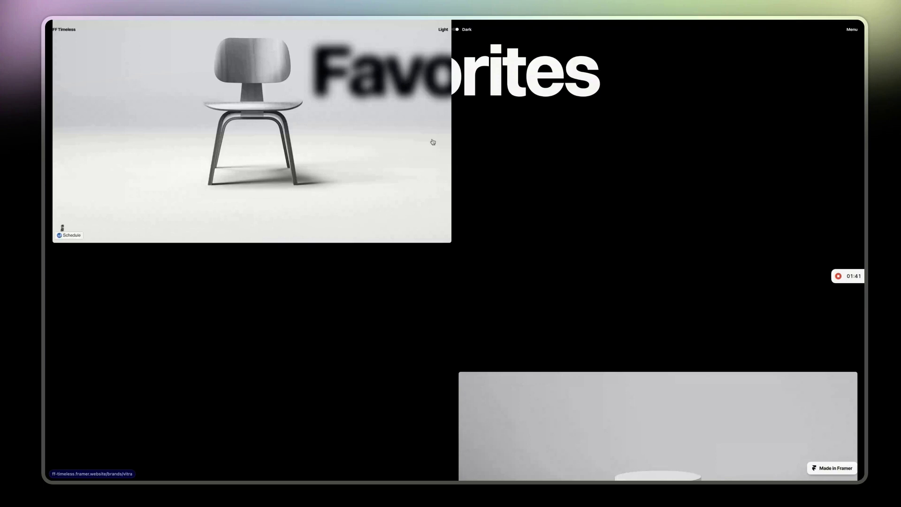
pyautogui.scroll(-1, 454, 195)
pyautogui.scroll(-1, 454, 195)
pyautogui.scroll(-1, 454, 196)
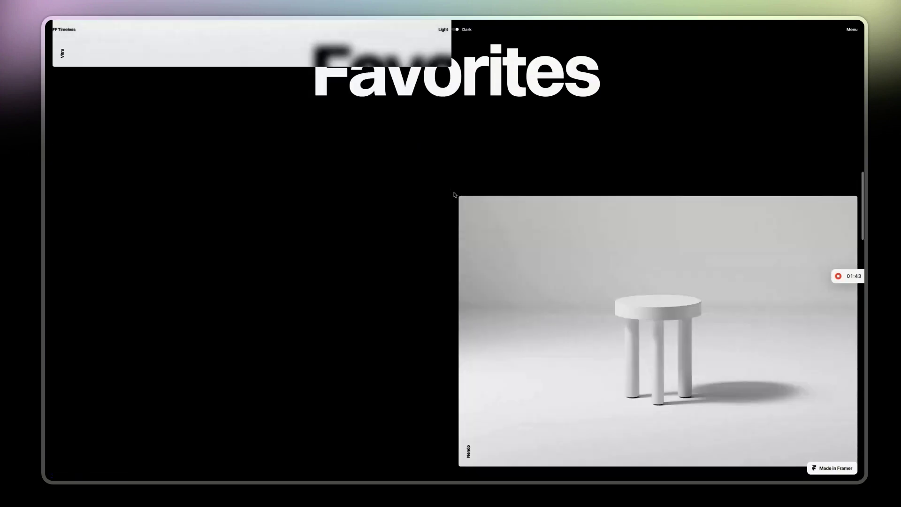
pyautogui.scroll(-1, 454, 195)
pyautogui.scroll(-1, 454, 195)
pyautogui.scroll(-1, 454, 195)
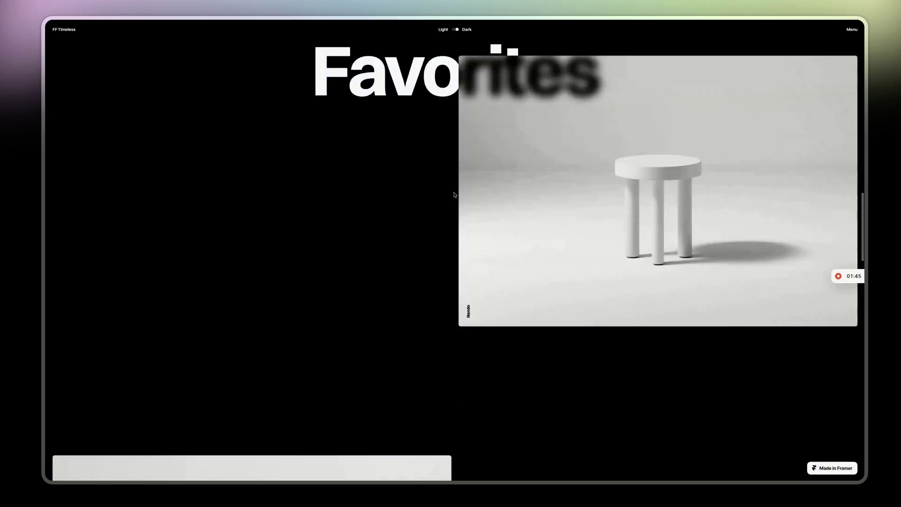
pyautogui.scroll(1, 453, 196)
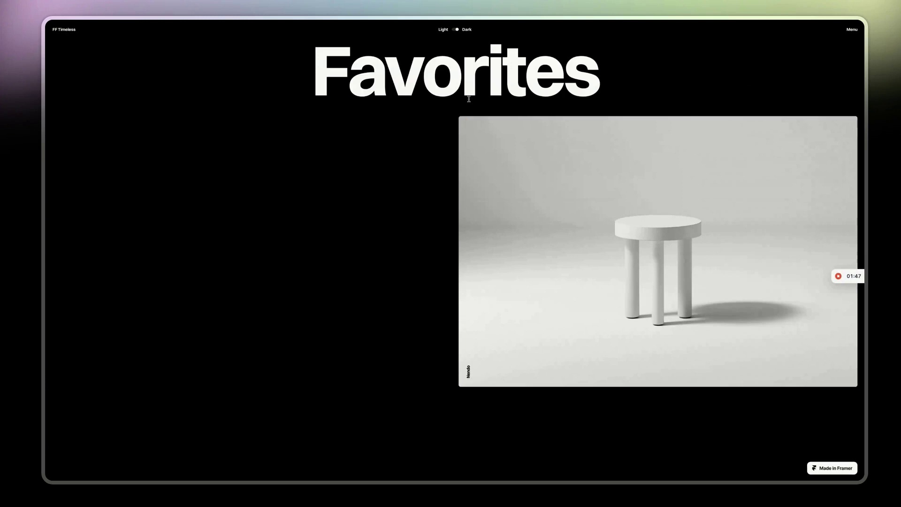
pyautogui.scroll(1, 447, 129)
pyautogui.scroll(-1, 447, 127)
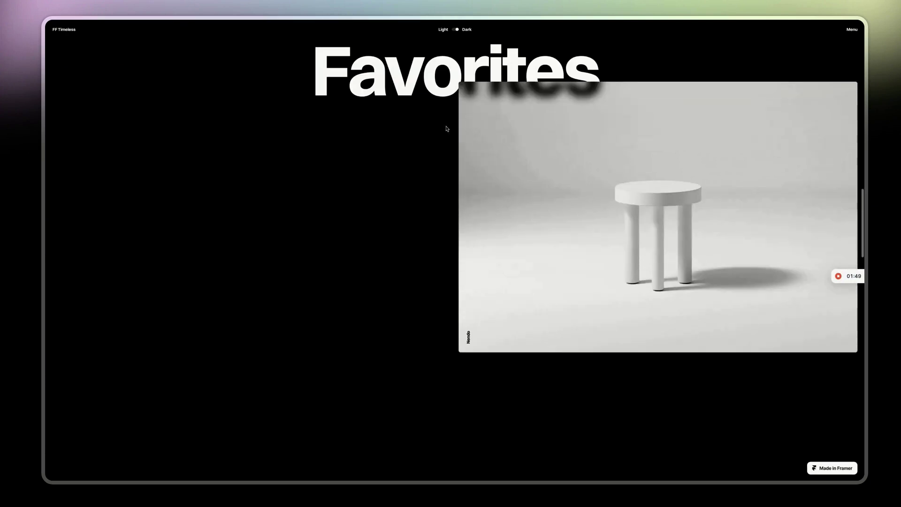
pyautogui.scroll(-1, 528, 94)
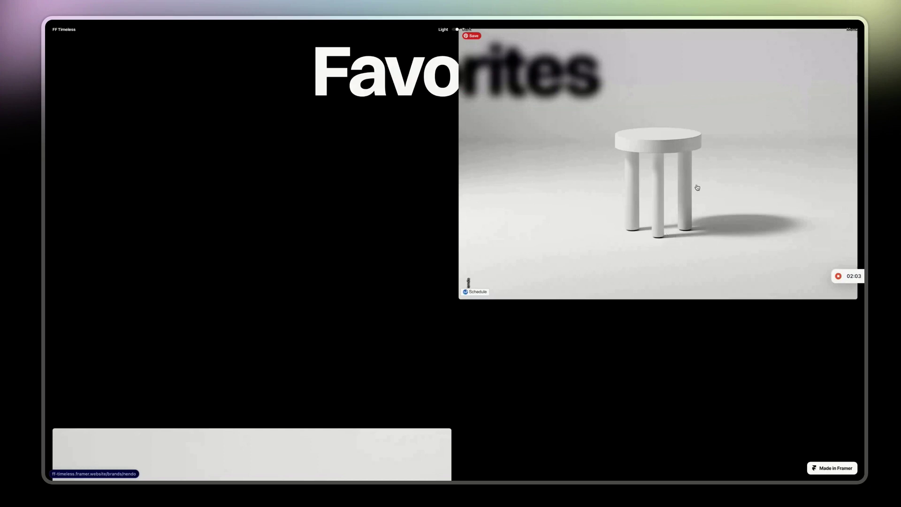
pyautogui.scroll(-1, 590, 217)
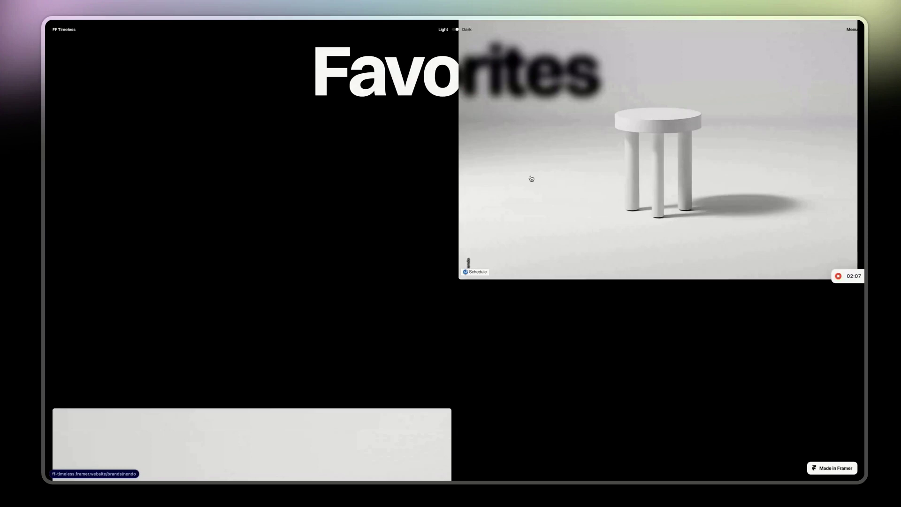
pyautogui.scroll(2, 531, 178)
pyautogui.scroll(-2, 523, 122)
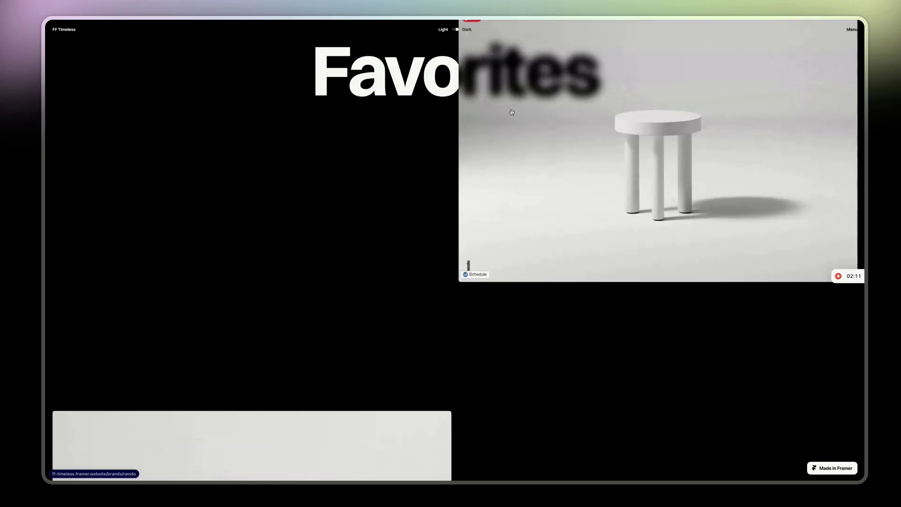
pyautogui.scroll(-2, 442, 176)
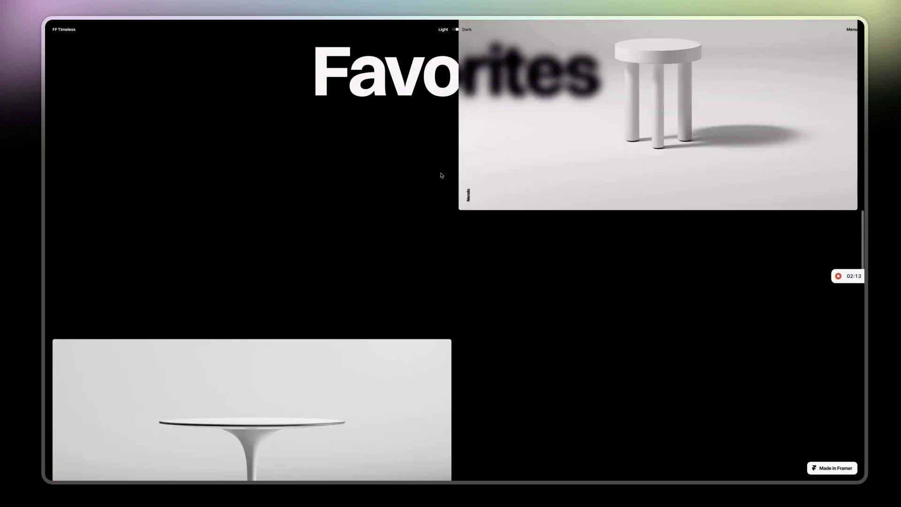
pyautogui.scroll(-3, 442, 175)
pyautogui.scroll(-3, 441, 175)
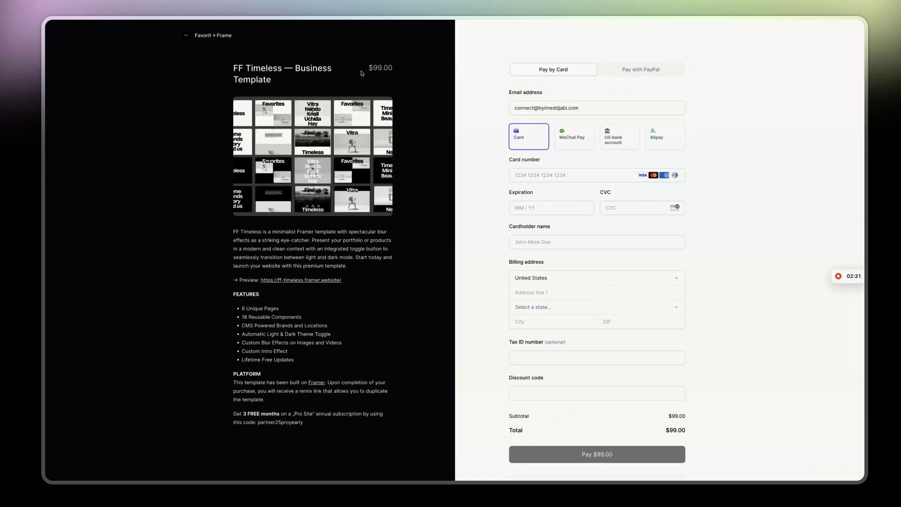
# Highlight the $99.00 price on the FF Timeless Business Template checkout page
pyautogui.moveTo(367, 68); pyautogui.dragTo(401, 72)
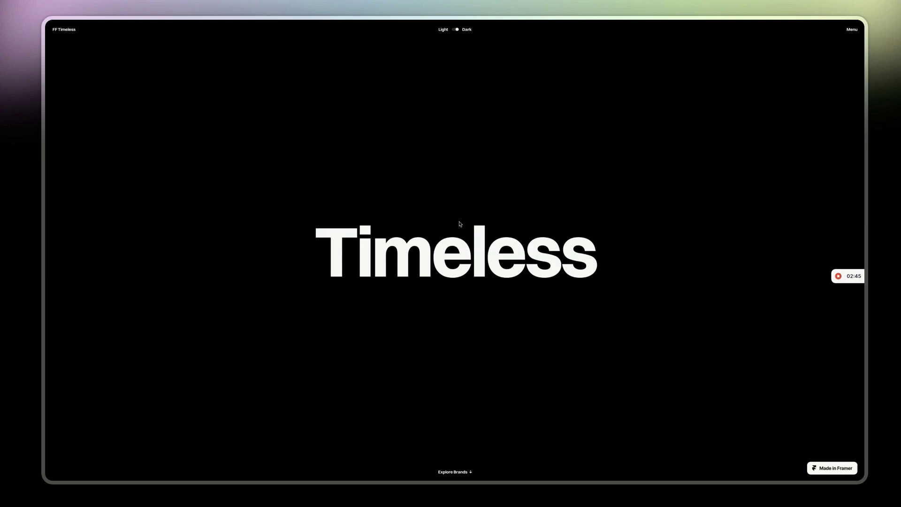
pyautogui.scroll(-5, 460, 225)
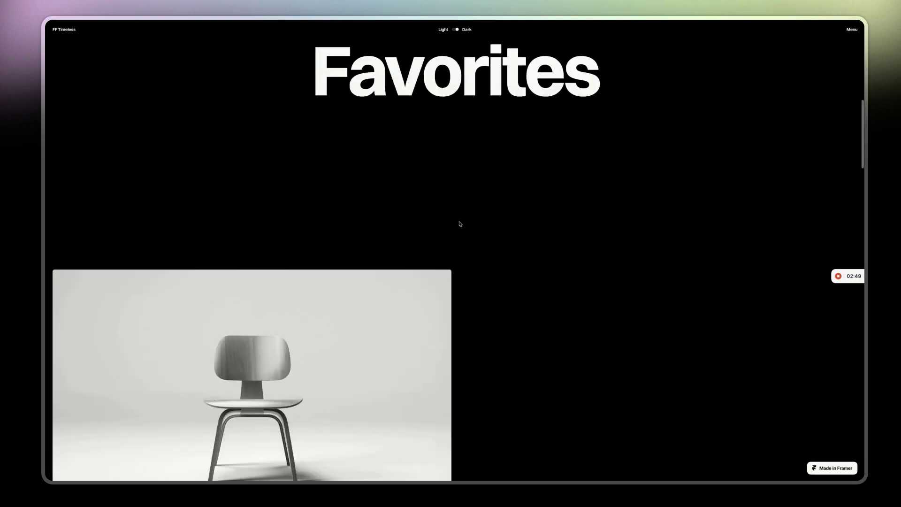
pyautogui.scroll(-5, 460, 224)
pyautogui.scroll(-5, 460, 224)
pyautogui.scroll(-3, 460, 225)
pyautogui.scroll(-3, 459, 224)
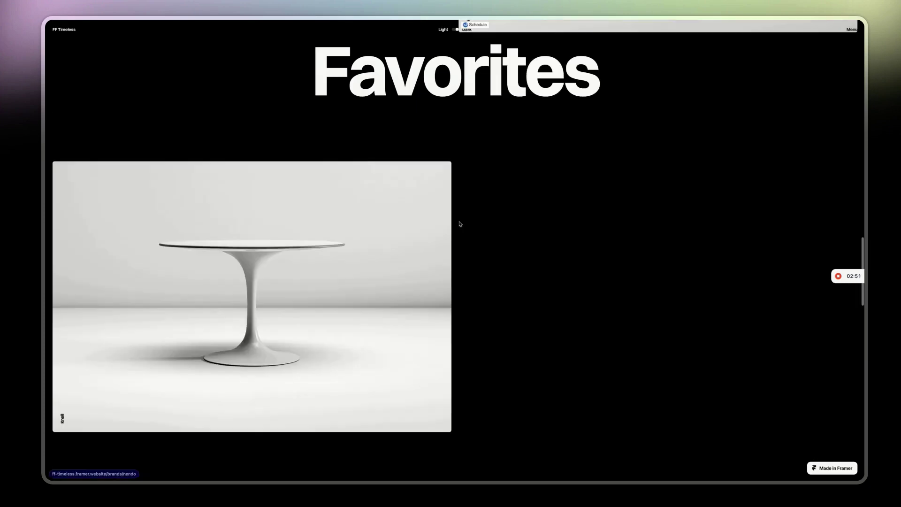
pyautogui.scroll(-3, 460, 224)
pyautogui.scroll(-3, 467, 234)
pyautogui.scroll(-5, 467, 234)
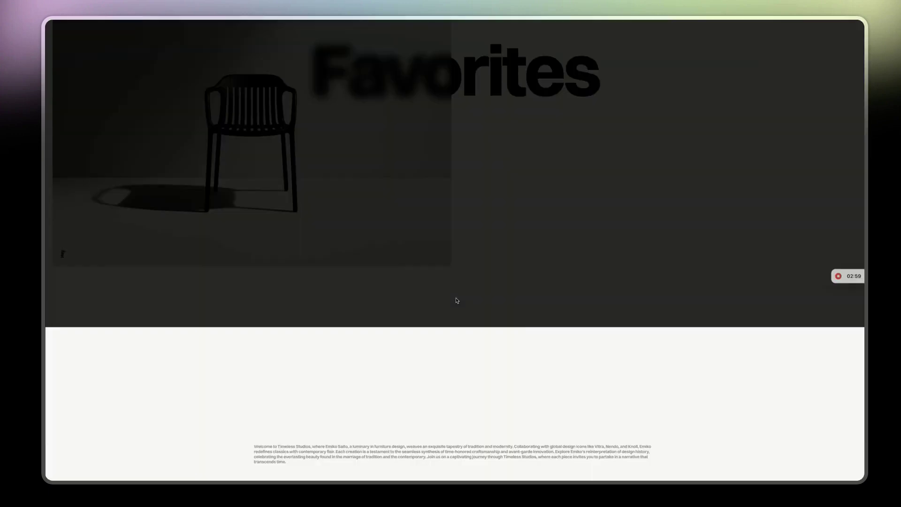
pyautogui.scroll(5, 456, 301)
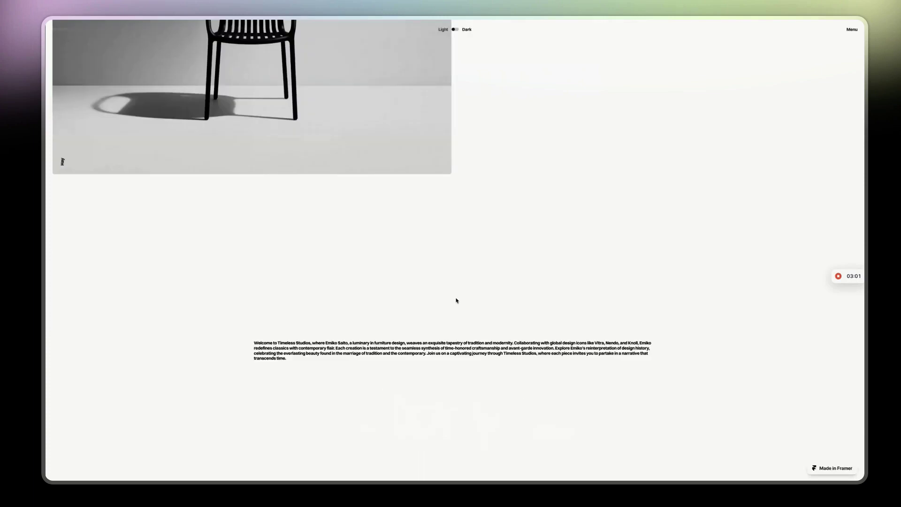
pyautogui.scroll(2, 469, 116)
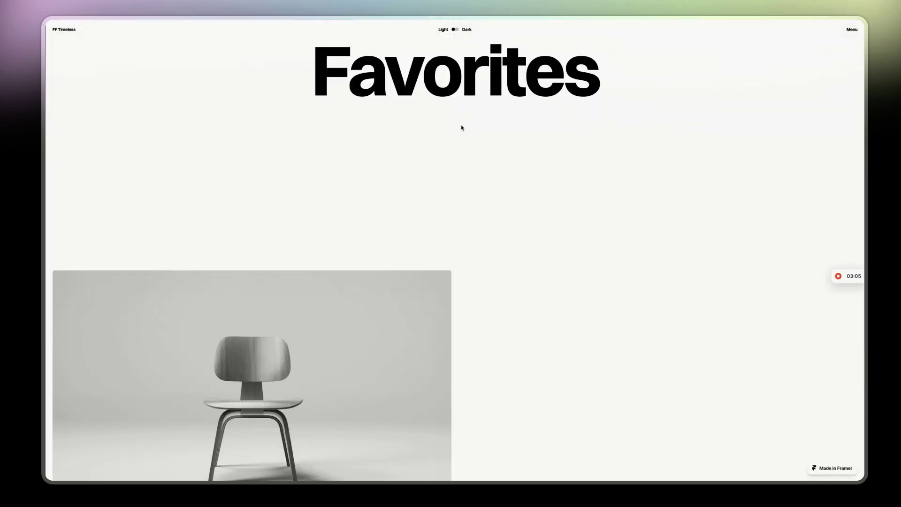
pyautogui.scroll(5, 462, 128)
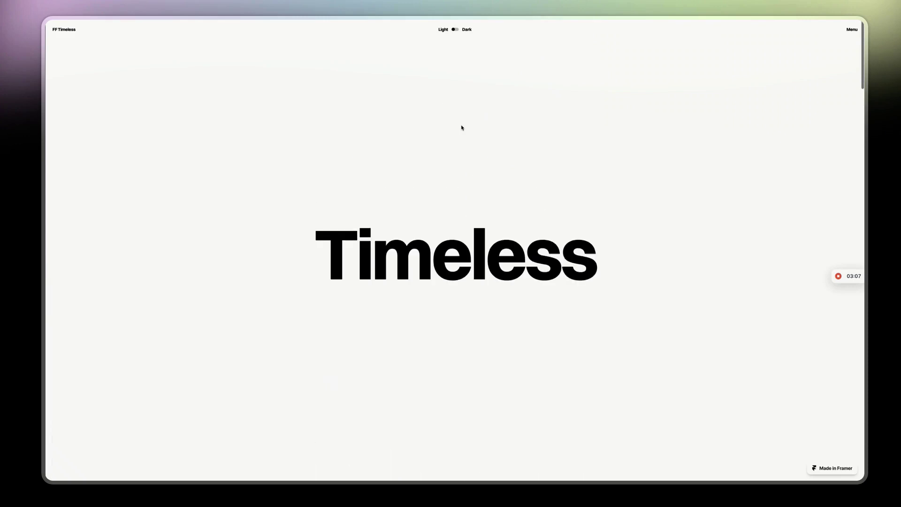
pyautogui.scroll(-3, 462, 127)
pyautogui.scroll(-2, 462, 128)
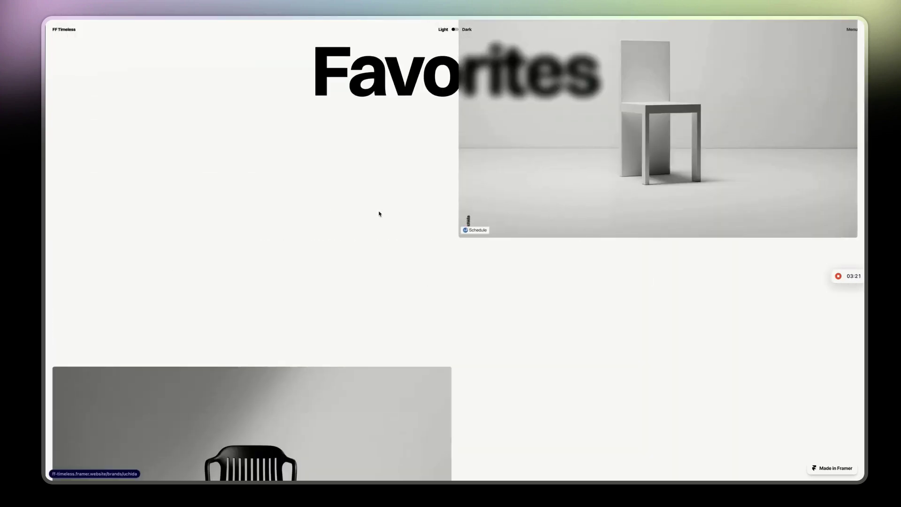
pyautogui.scroll(6, 379, 213)
pyautogui.scroll(2, 379, 213)
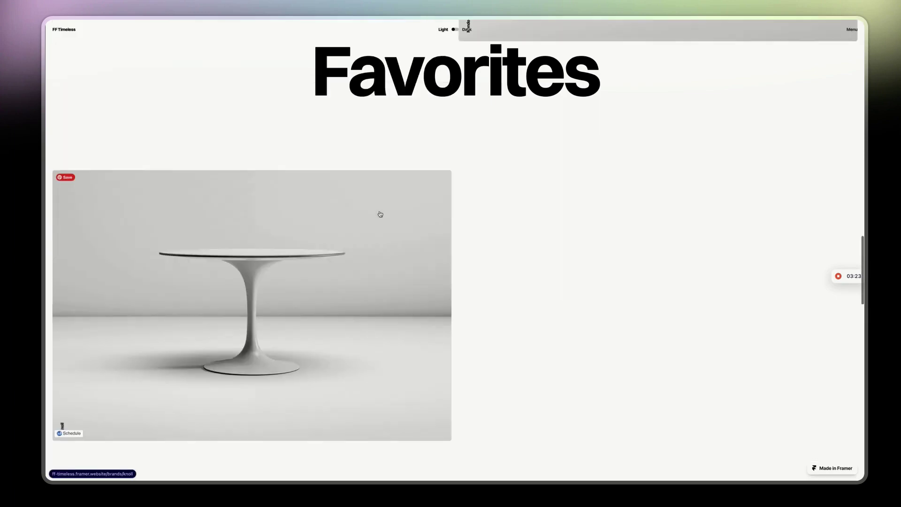
pyautogui.scroll(3, 380, 214)
pyautogui.scroll(3, 380, 214)
pyautogui.scroll(2, 379, 214)
pyautogui.scroll(3, 380, 214)
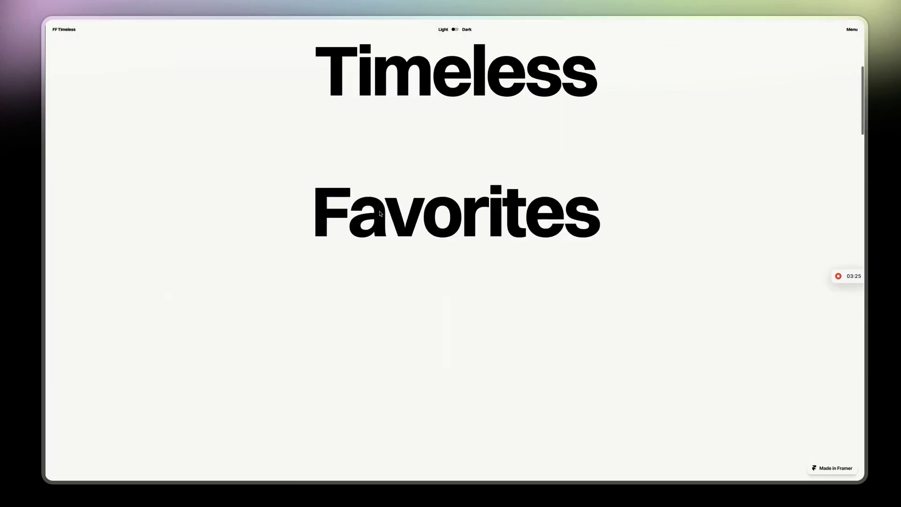
pyautogui.scroll(3, 380, 214)
pyautogui.scroll(2, 379, 214)
pyautogui.scroll(-5, 379, 215)
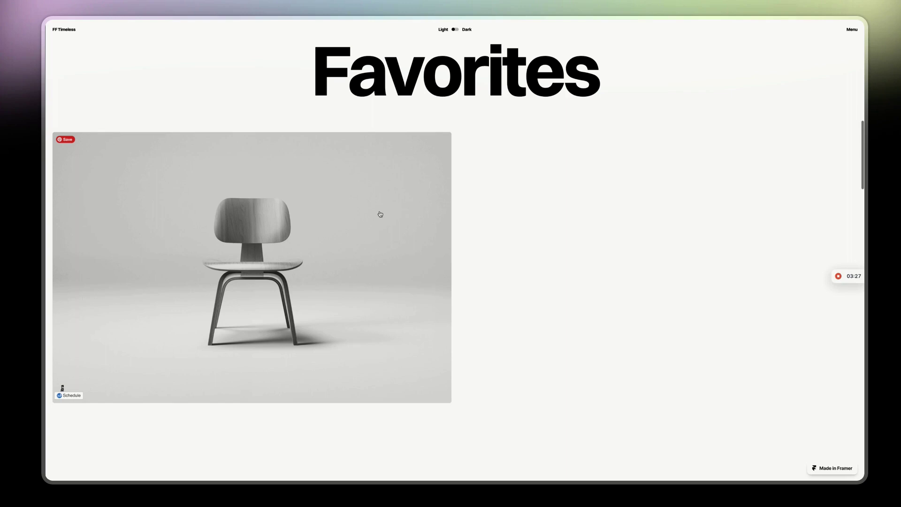
pyautogui.scroll(-1, 380, 214)
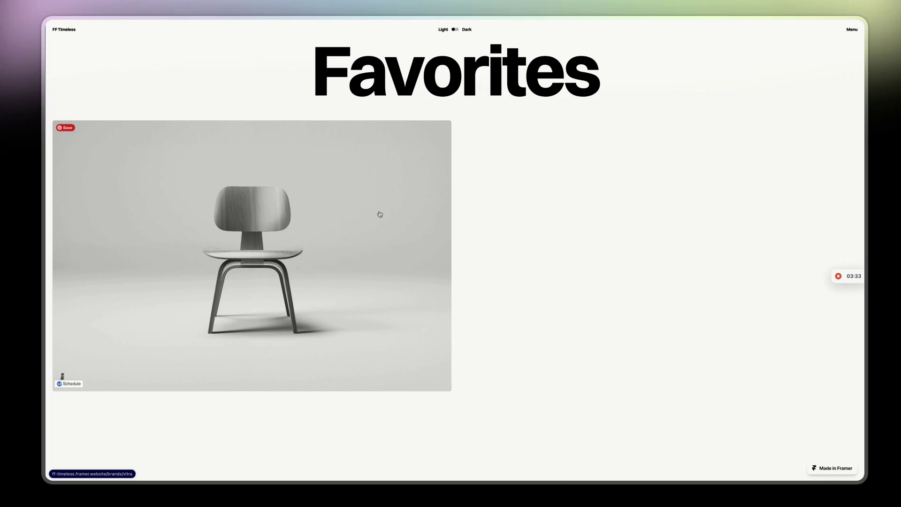
pyautogui.scroll(-1, 380, 215)
pyautogui.scroll(-4, 380, 214)
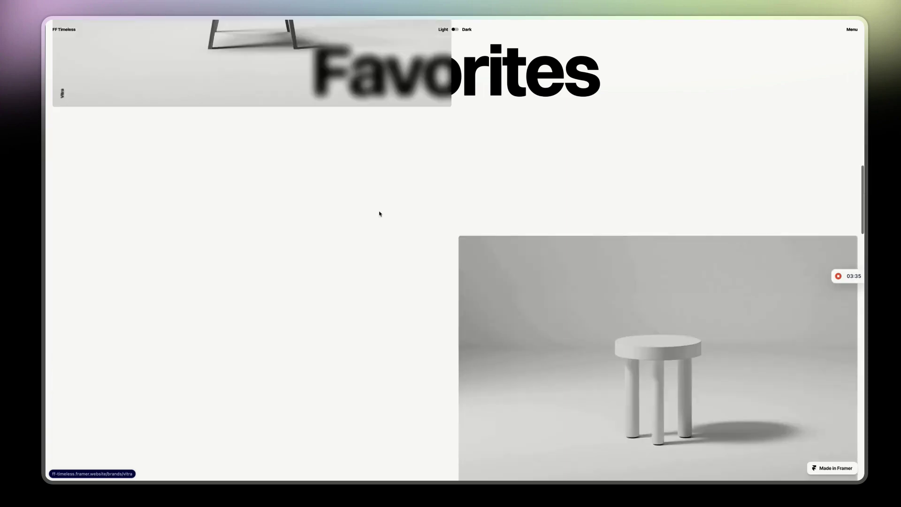
pyautogui.scroll(-4, 380, 214)
pyautogui.scroll(-1, 380, 214)
pyautogui.scroll(-5, 380, 214)
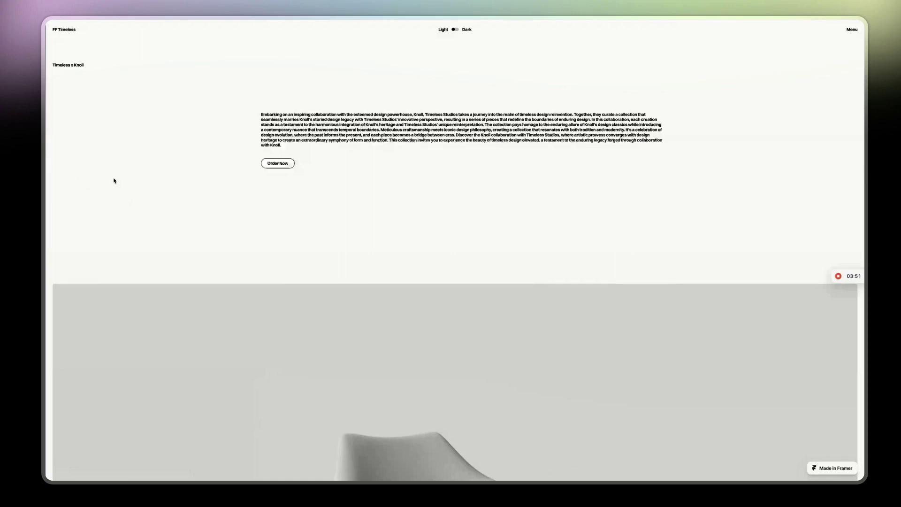
pyautogui.scroll(-4, 114, 180)
pyautogui.scroll(-3, 113, 181)
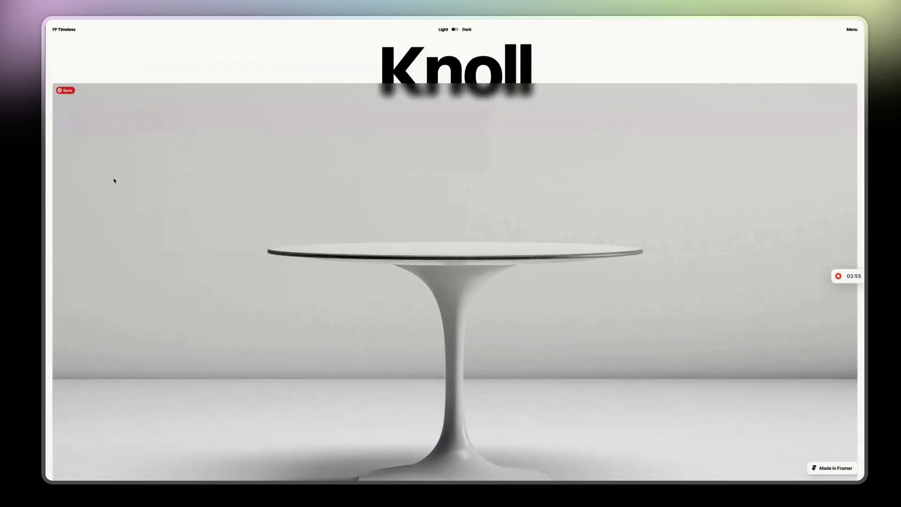
pyautogui.scroll(-5, 113, 181)
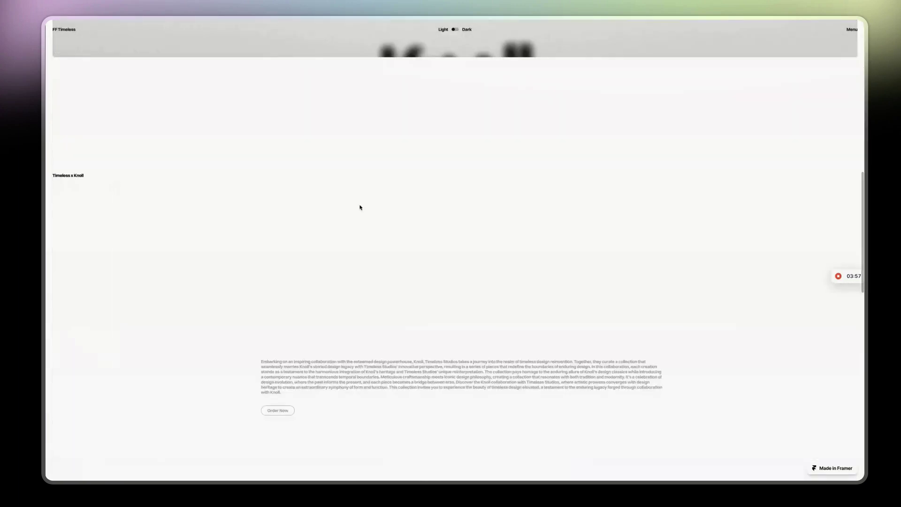
pyautogui.scroll(-5, 245, 250)
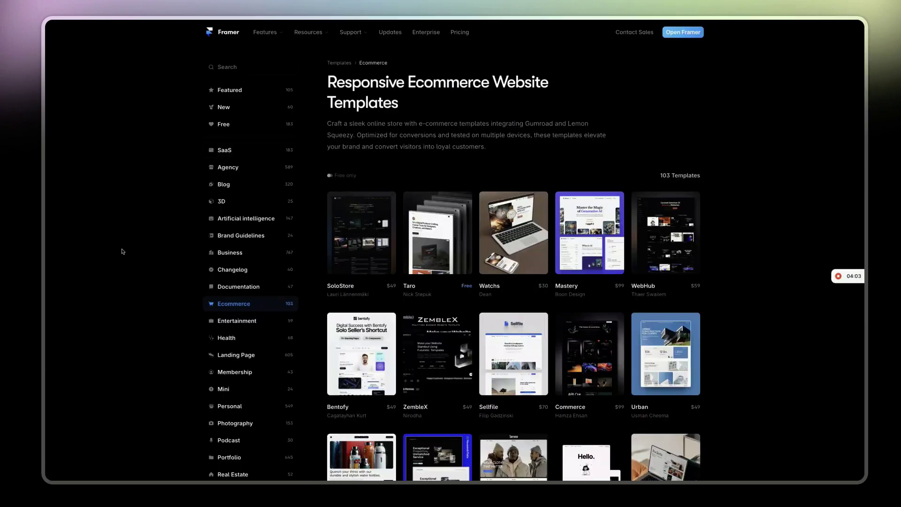
pyautogui.scroll(-1, 122, 251)
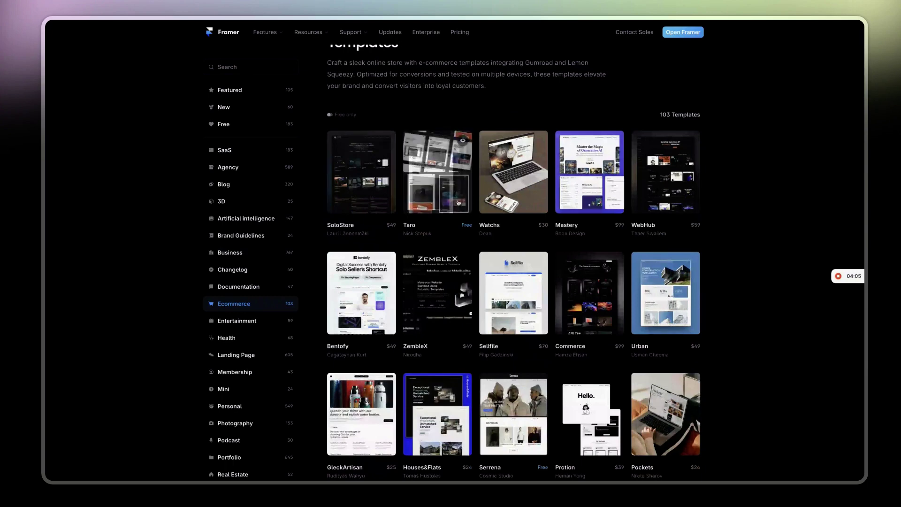
pyautogui.scroll(-1, 451, 214)
pyautogui.scroll(-1, 452, 214)
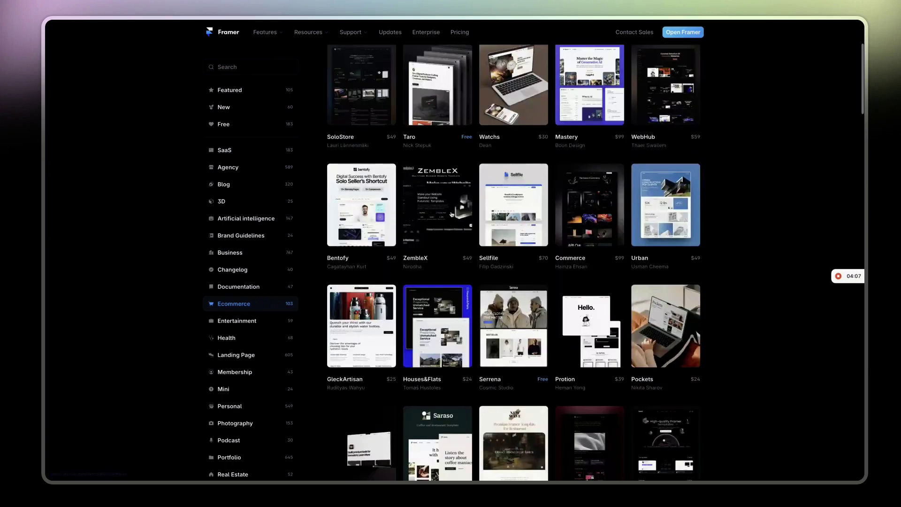
pyautogui.scroll(-2, 452, 214)
pyautogui.scroll(-1, 452, 214)
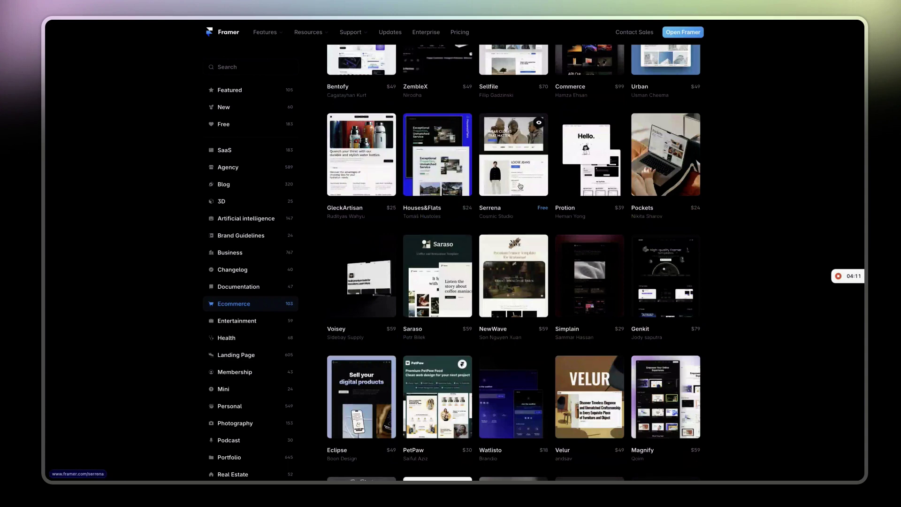
# Look at the Serrena template, then open the Voisey template page
pyautogui.click(521, 187)
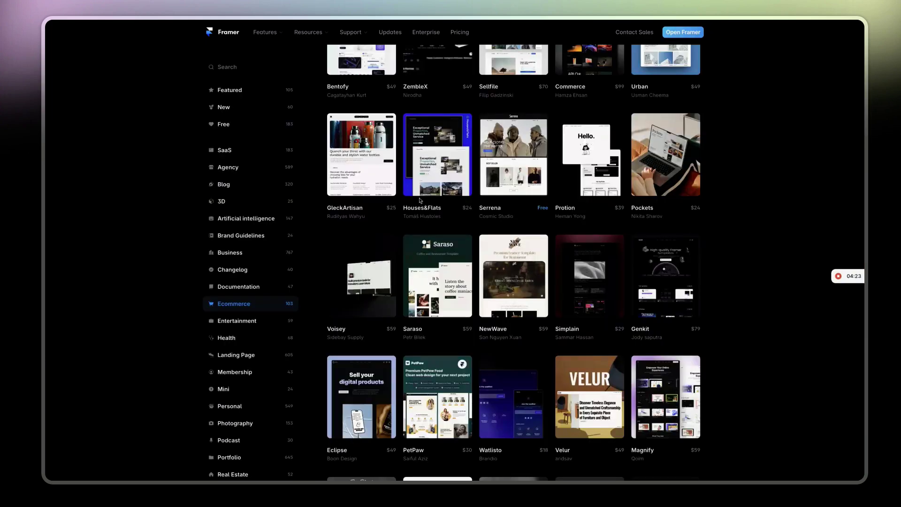
pyautogui.scroll(5, 400, 219)
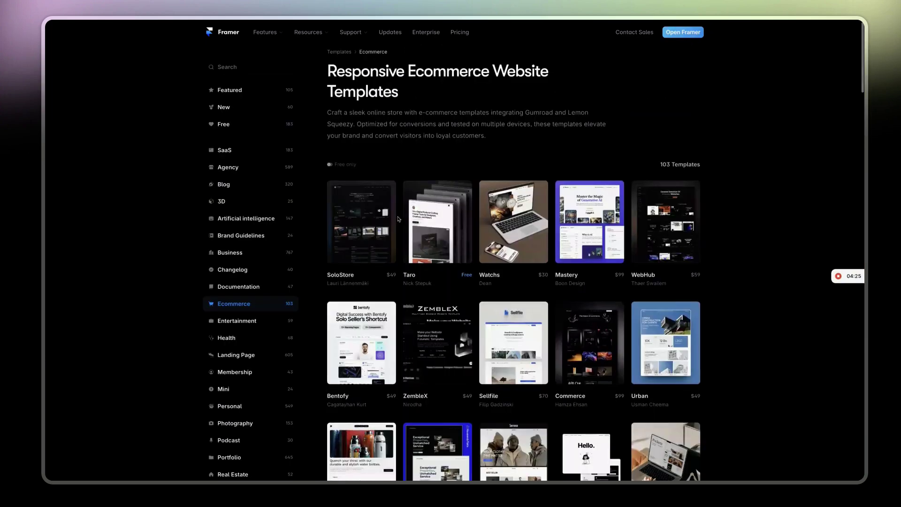
pyautogui.scroll(-5, 398, 219)
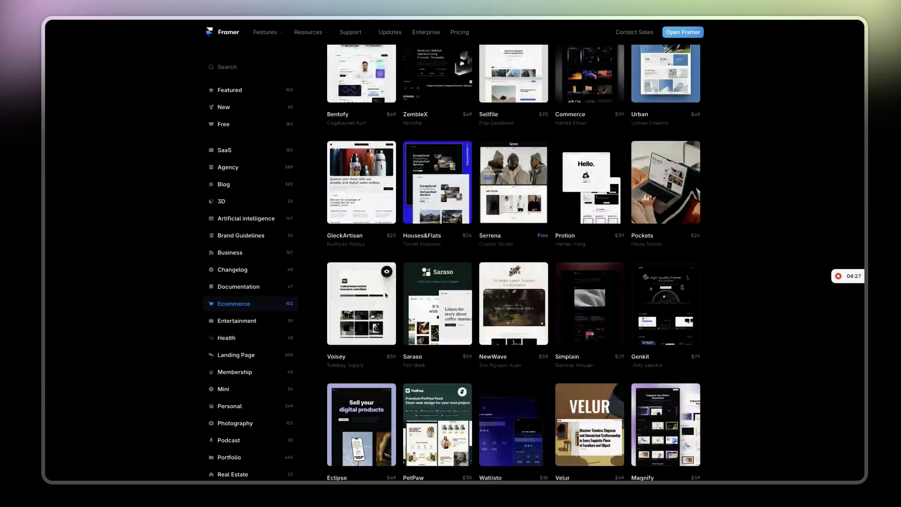
pyautogui.click(361, 304)
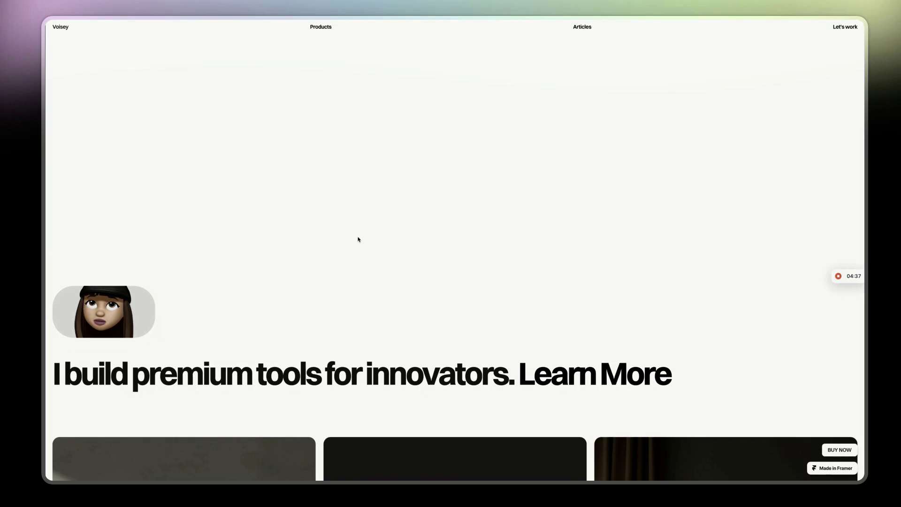
pyautogui.scroll(-2, 358, 240)
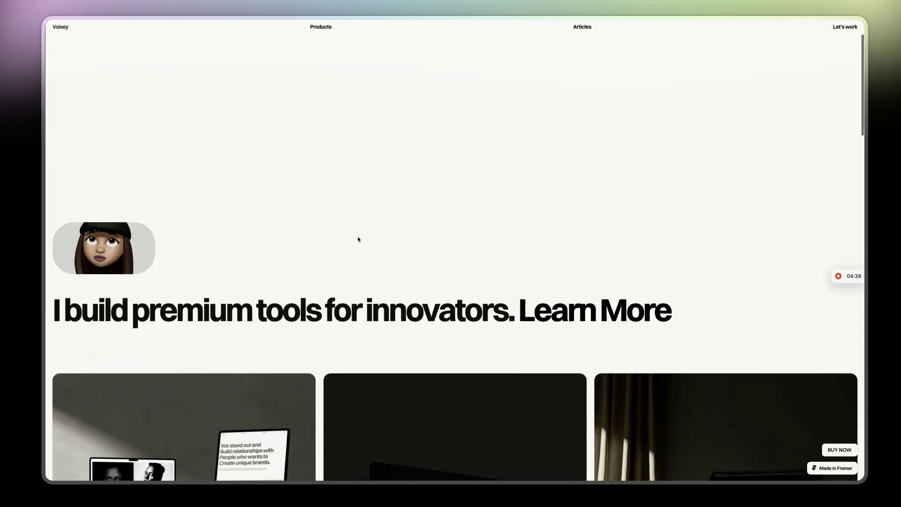
pyautogui.scroll(-5, 358, 239)
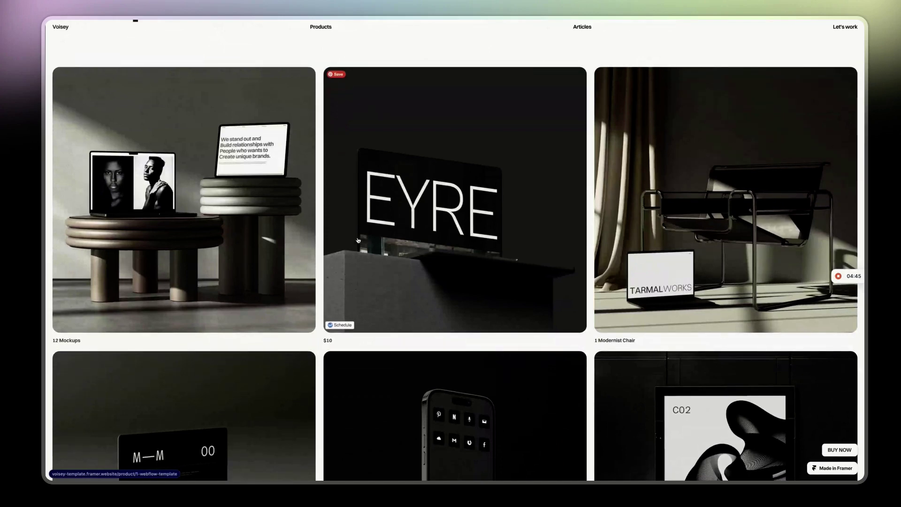
pyautogui.scroll(-1, 688, 220)
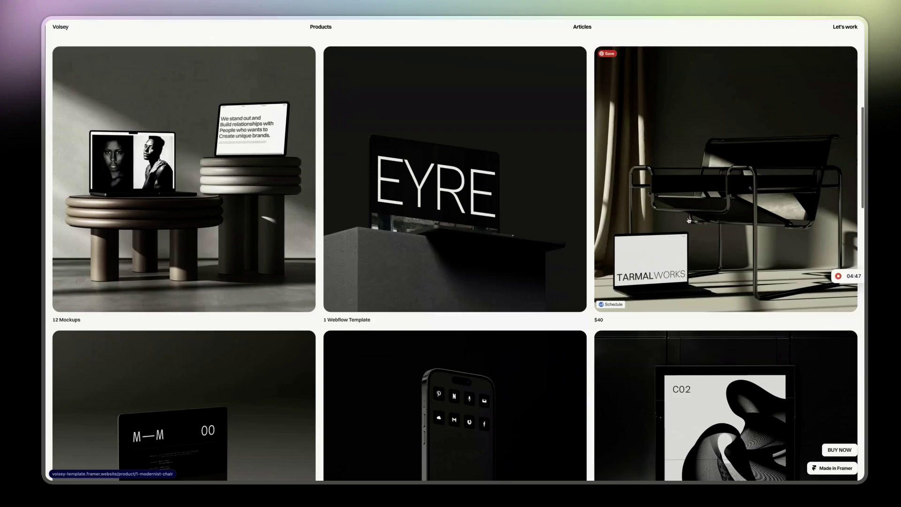
pyautogui.scroll(-2, 633, 282)
pyautogui.scroll(-4, 567, 331)
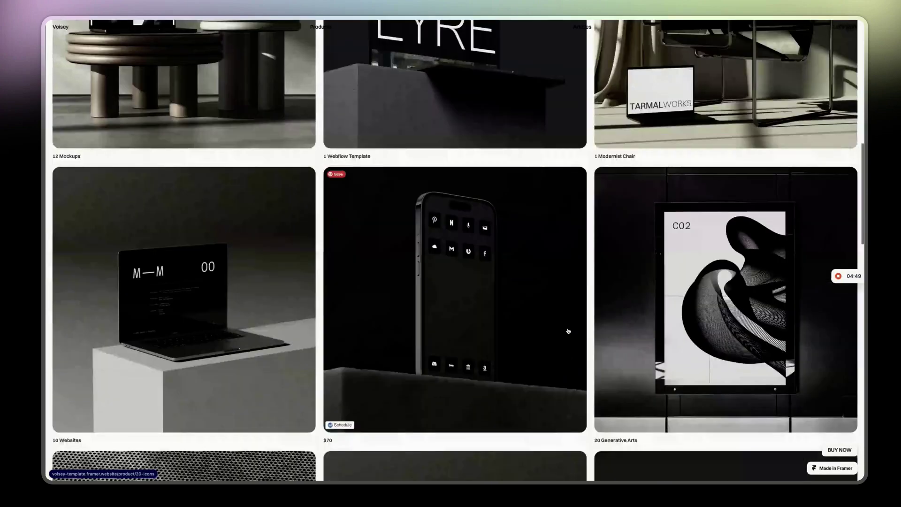
pyautogui.scroll(-2, 567, 332)
pyautogui.scroll(-2, 568, 331)
pyautogui.scroll(-2, 273, 204)
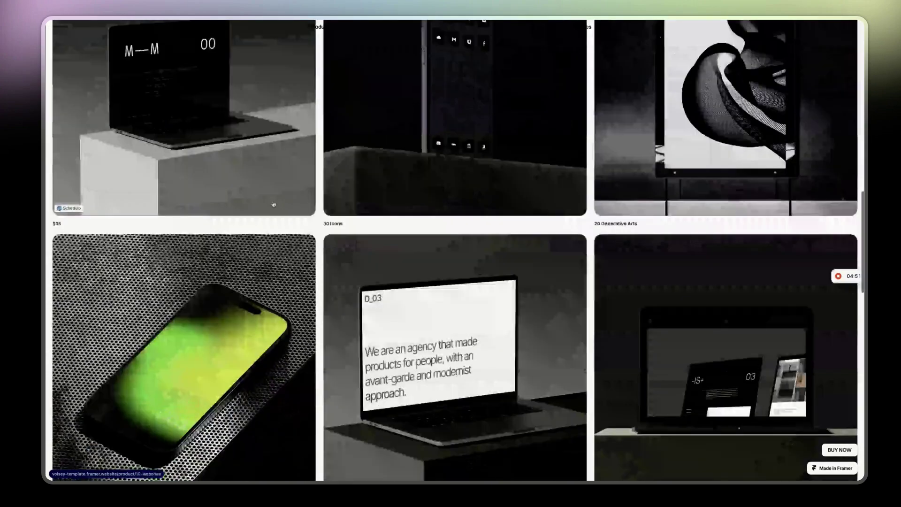
pyautogui.scroll(-1, 273, 205)
pyautogui.scroll(-3, 492, 300)
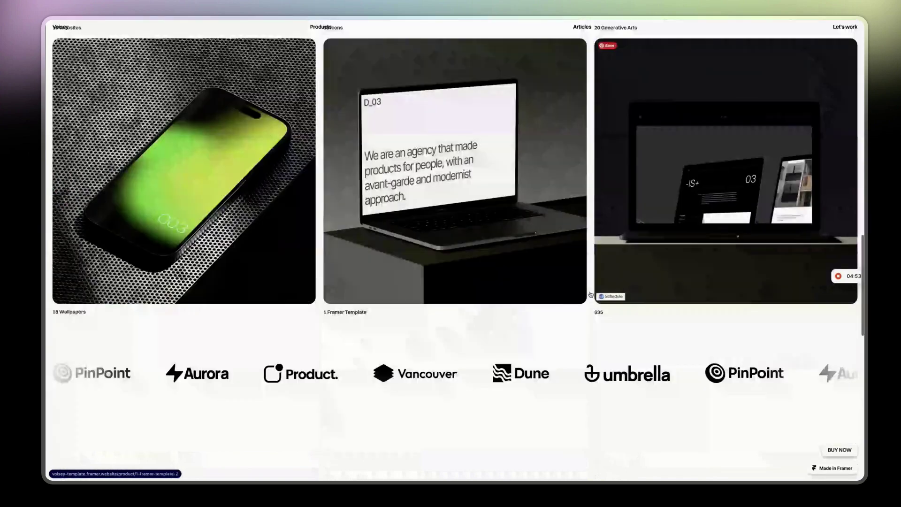
pyautogui.scroll(-1, 351, 284)
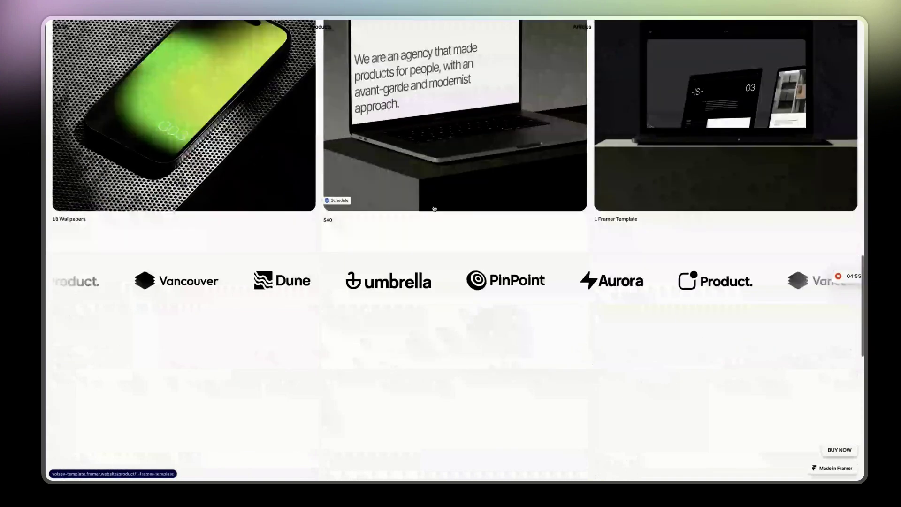
pyautogui.scroll(-3, 434, 209)
pyautogui.scroll(-4, 443, 201)
pyautogui.scroll(-2, 437, 199)
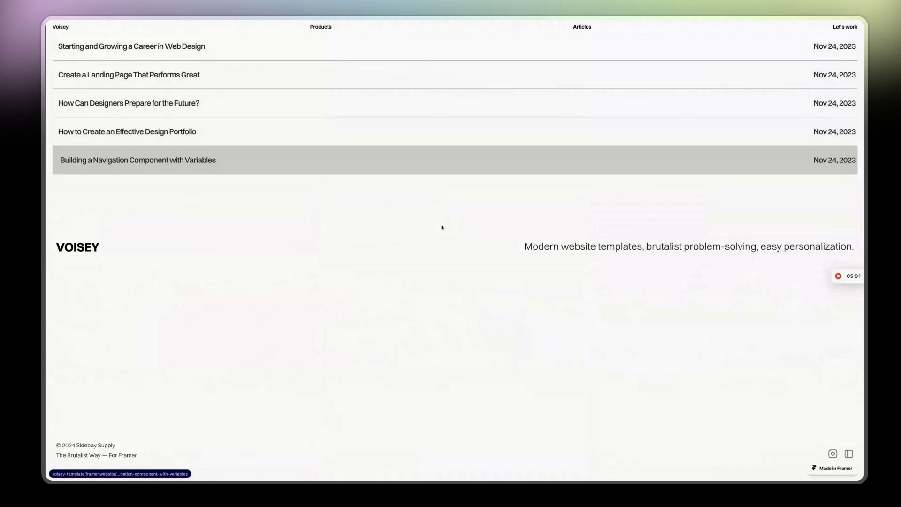
pyautogui.scroll(1, 448, 223)
pyautogui.scroll(2, 449, 224)
pyautogui.scroll(-2, 449, 224)
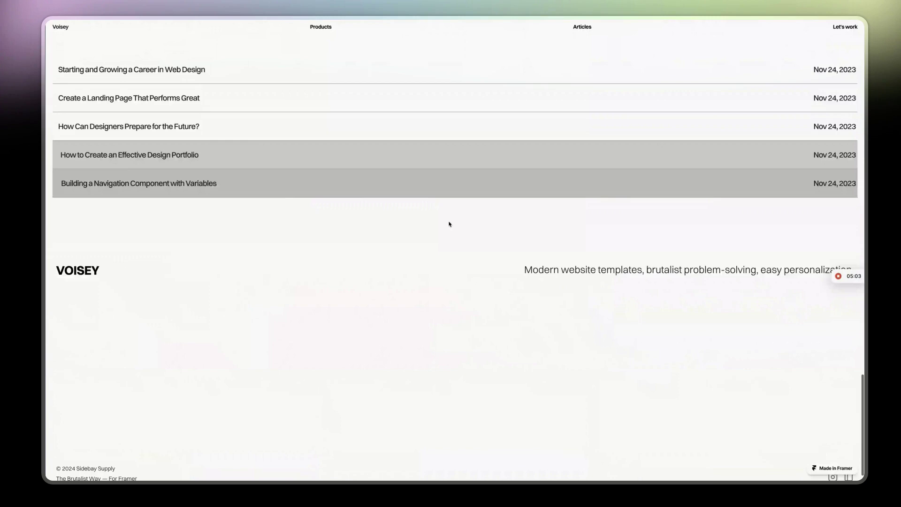
pyautogui.scroll(2, 450, 225)
pyautogui.scroll(10, 449, 224)
pyautogui.scroll(5, 449, 225)
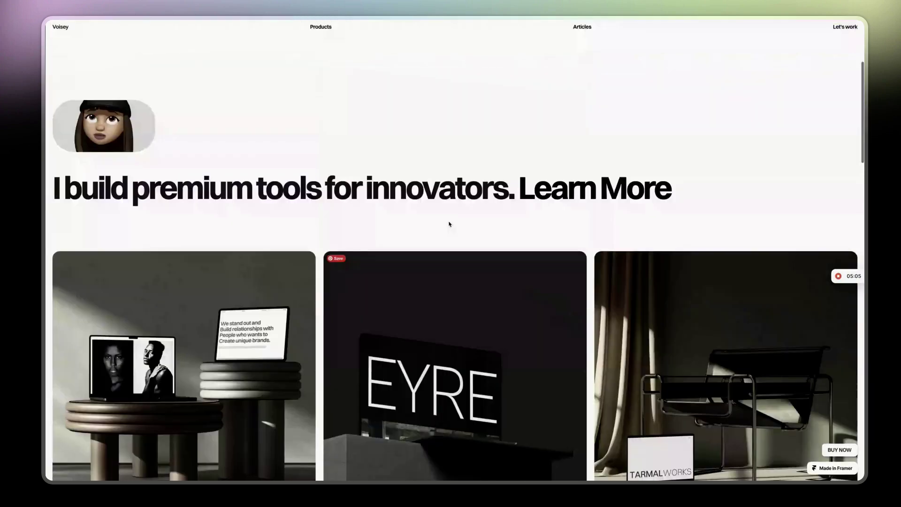
pyautogui.scroll(2, 448, 223)
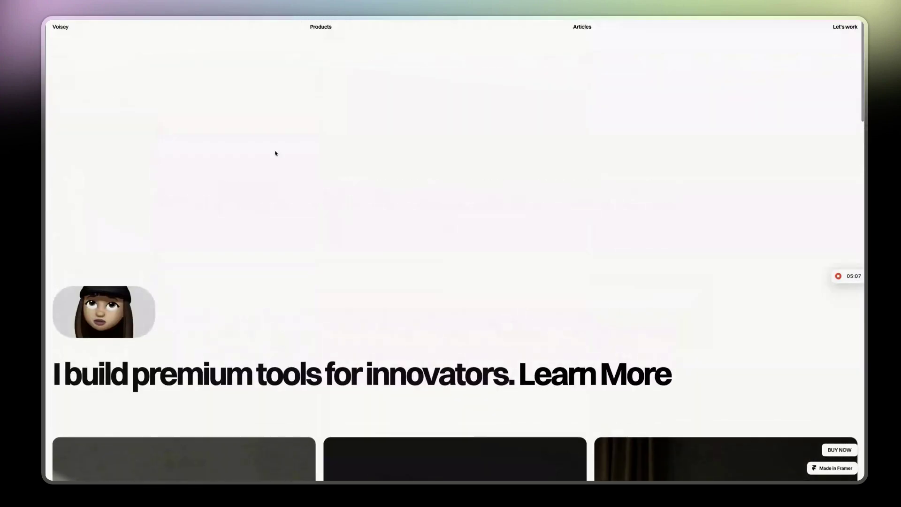
# View Voisey's Let's Work Together page, then return home and open Products
pyautogui.click(583, 378)
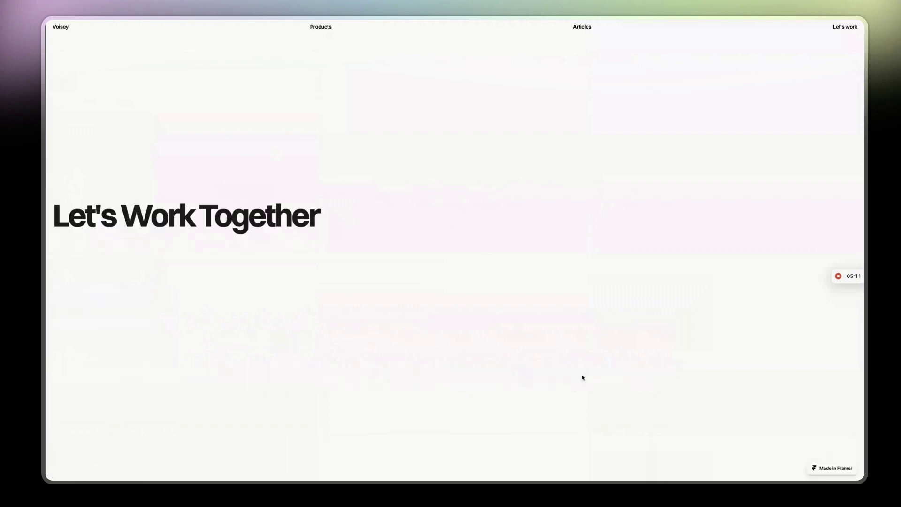
pyautogui.scroll(-3, 294, 206)
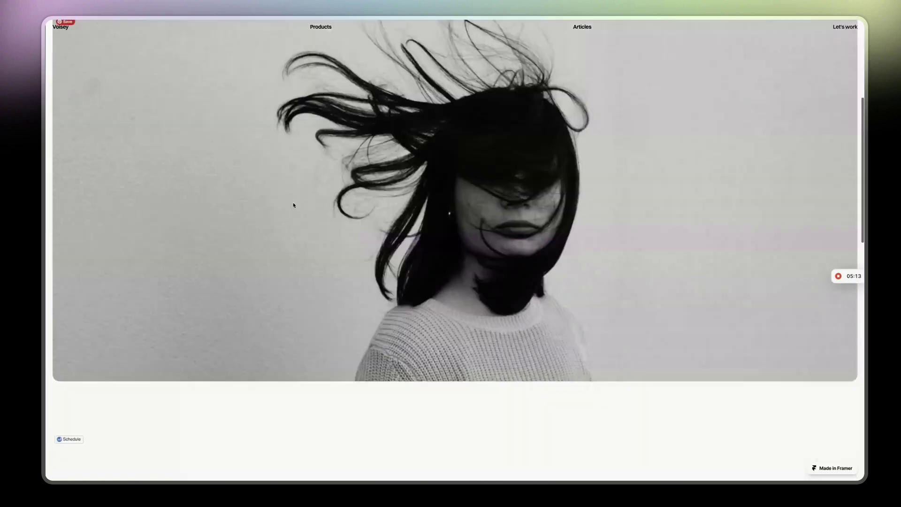
pyautogui.scroll(-3, 294, 206)
pyautogui.scroll(-2, 293, 204)
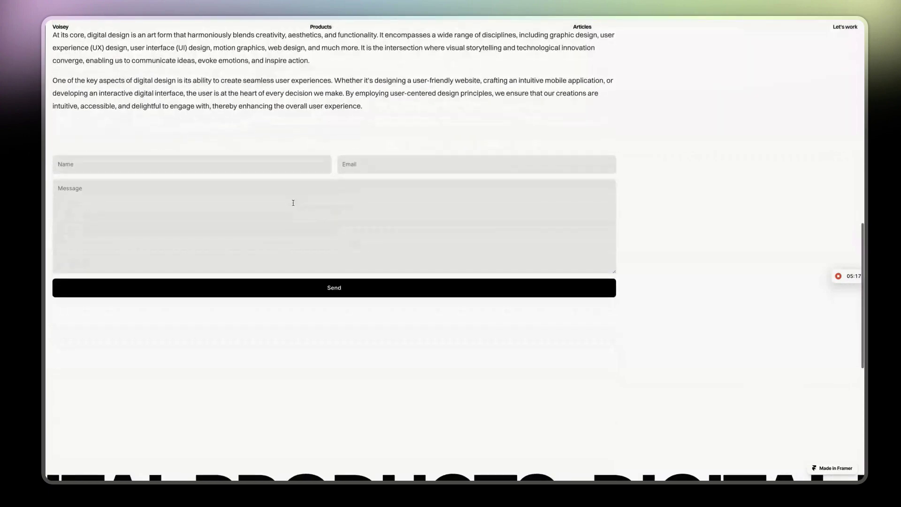
pyautogui.scroll(-5, 293, 204)
pyautogui.scroll(5, 294, 216)
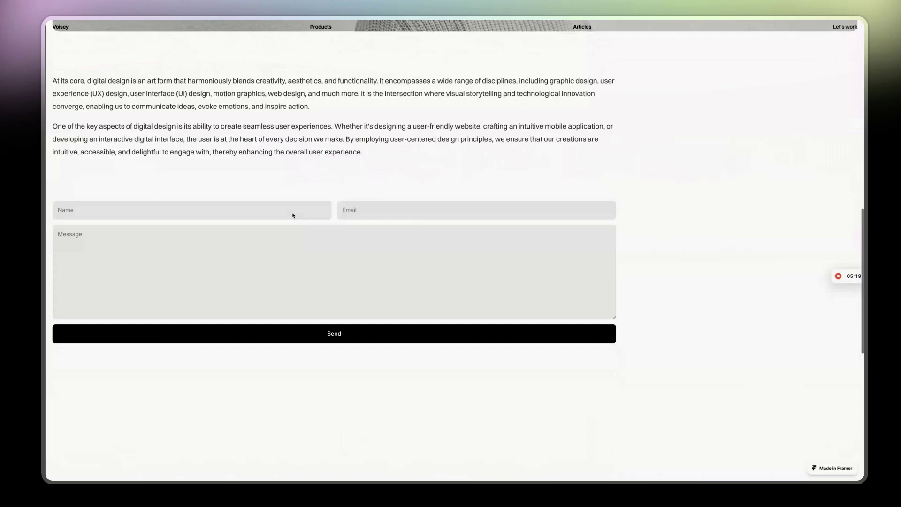
pyautogui.scroll(5, 293, 216)
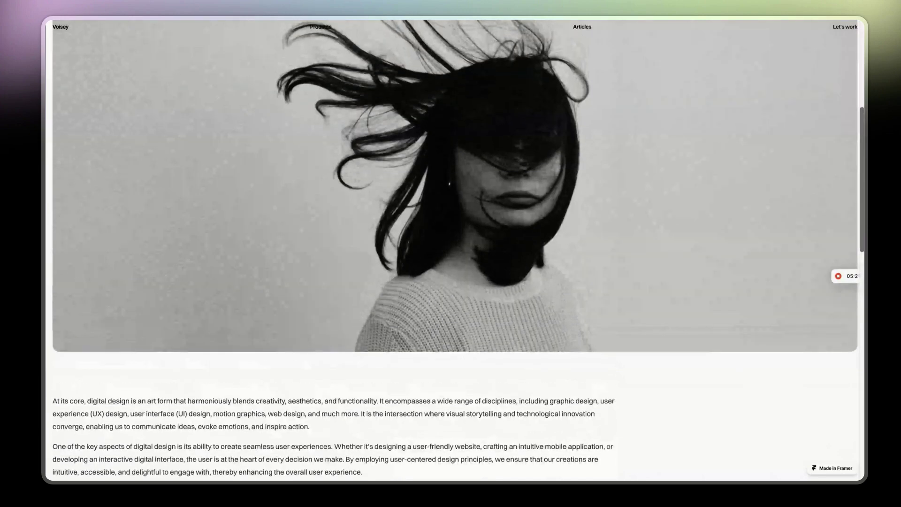
pyautogui.click(61, 27)
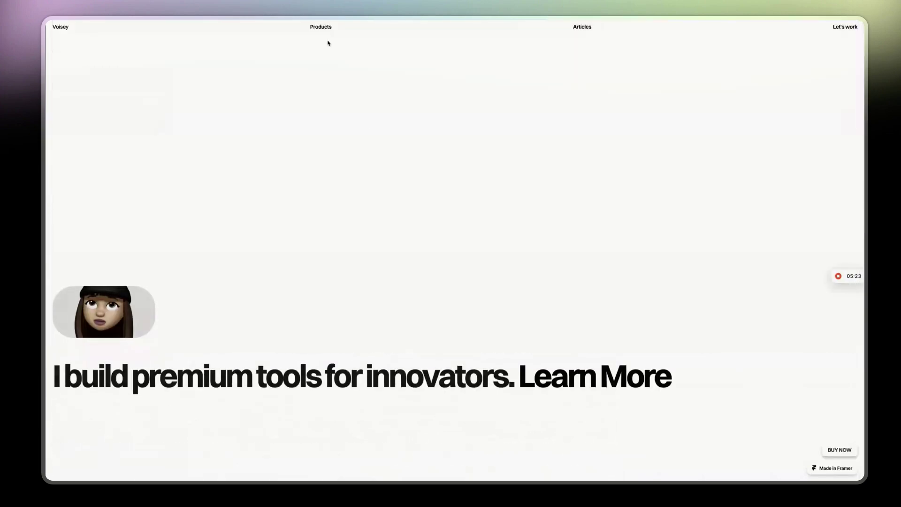
pyautogui.click(318, 27)
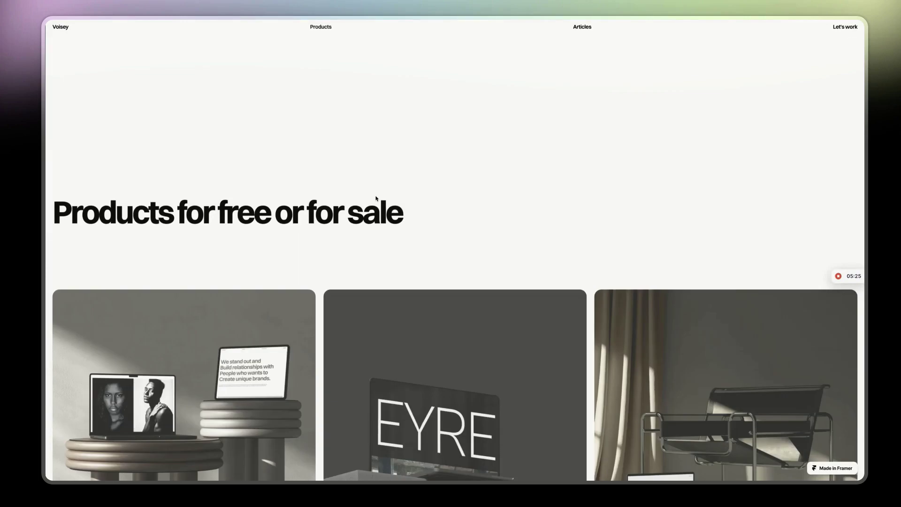
pyautogui.scroll(-3, 342, 213)
pyautogui.click(250, 223)
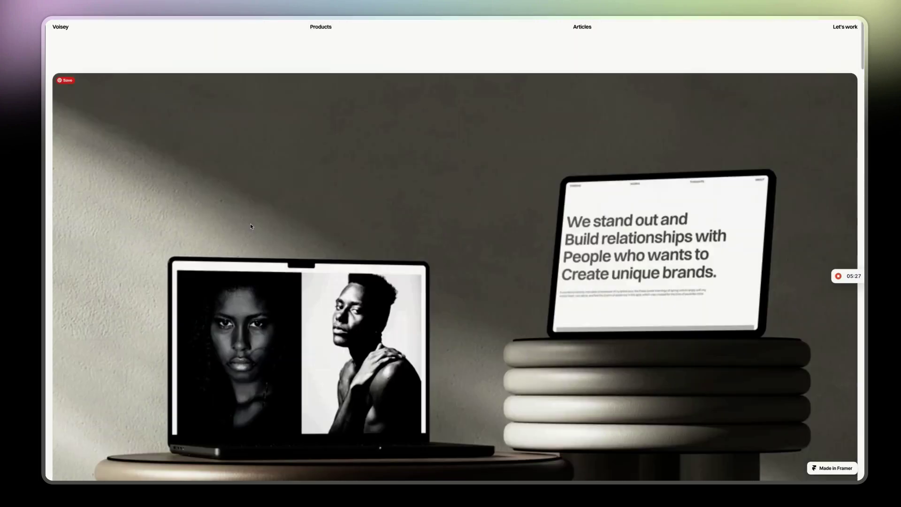
pyautogui.scroll(-2, 484, 219)
pyautogui.scroll(-3, 484, 219)
pyautogui.scroll(-2, 484, 223)
pyautogui.scroll(-3, 484, 222)
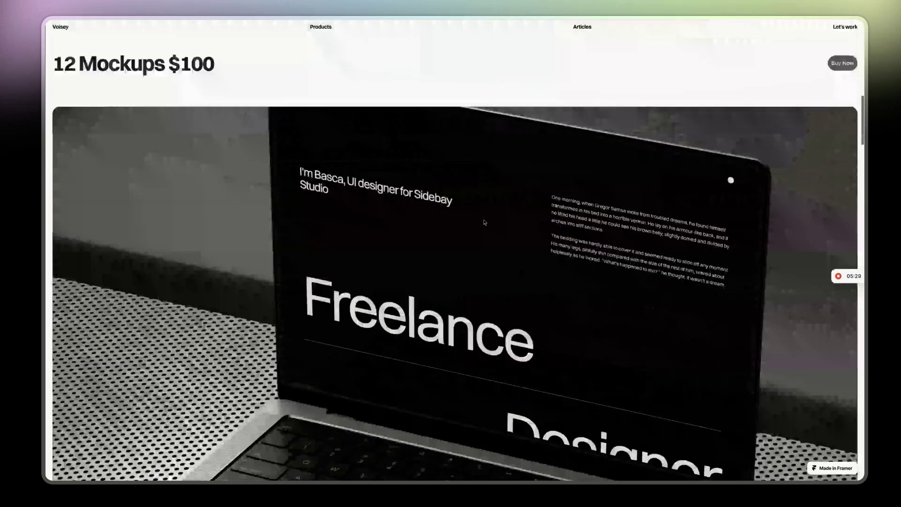
pyautogui.scroll(-1, 484, 223)
pyautogui.scroll(-3, 483, 222)
pyautogui.scroll(-5, 484, 222)
pyautogui.scroll(-1, 483, 223)
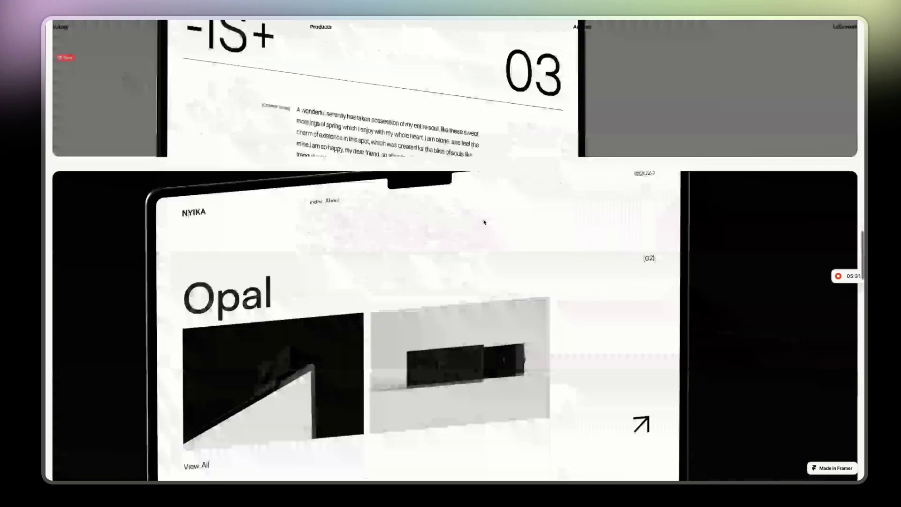
pyautogui.scroll(-5, 484, 223)
pyautogui.scroll(-5, 484, 223)
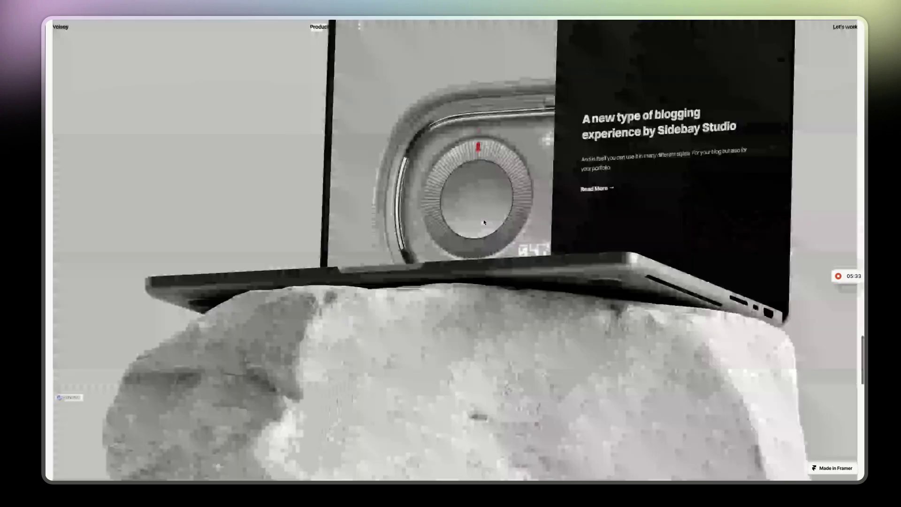
pyautogui.scroll(-3, 484, 223)
pyautogui.scroll(-5, 484, 222)
pyautogui.scroll(2, 484, 221)
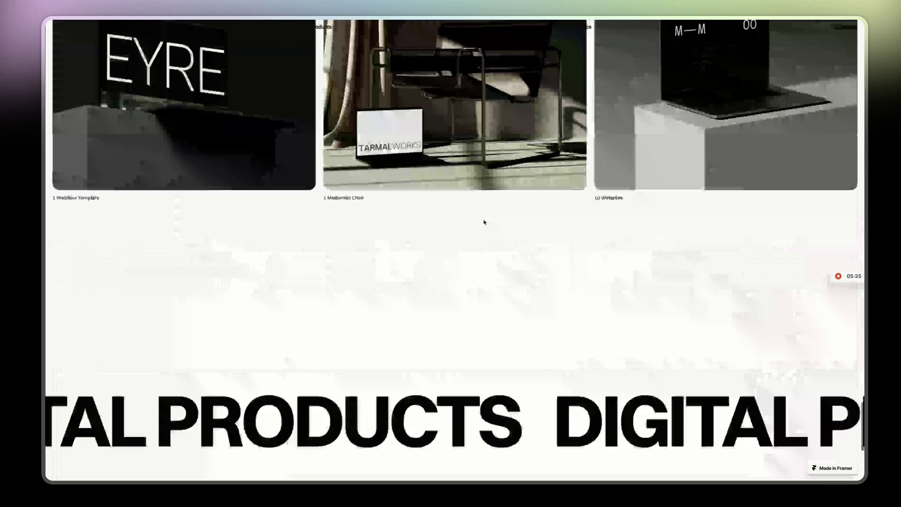
pyautogui.scroll(2, 484, 223)
pyautogui.scroll(2, 538, 164)
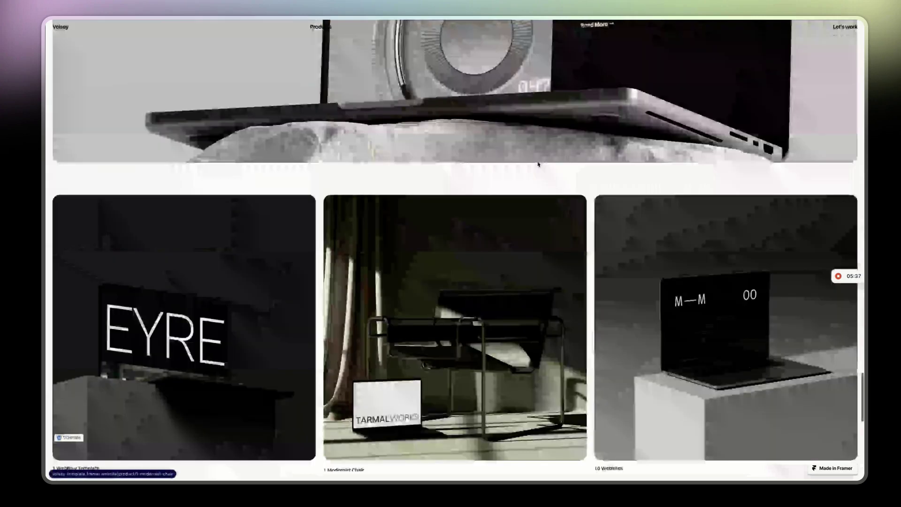
pyautogui.scroll(1, 538, 165)
pyautogui.scroll(-3, 507, 168)
pyautogui.scroll(-5, 482, 170)
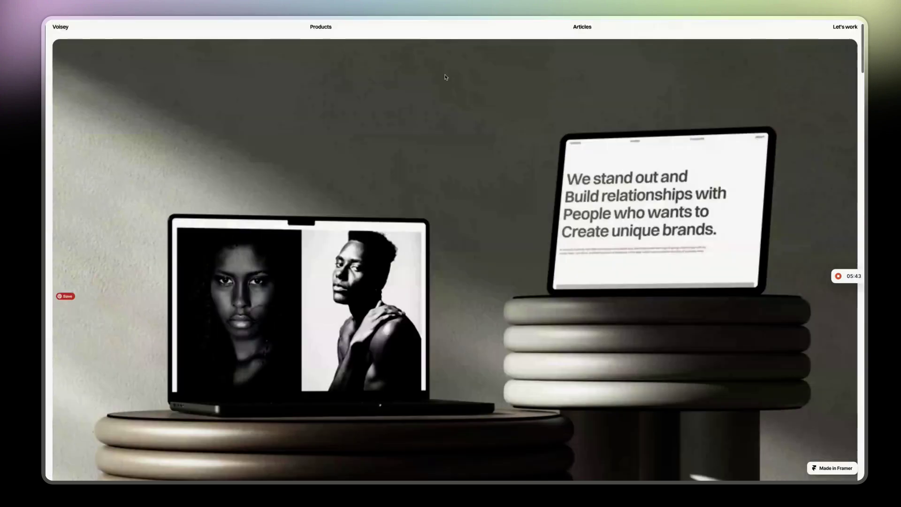
pyautogui.scroll(1, 445, 77)
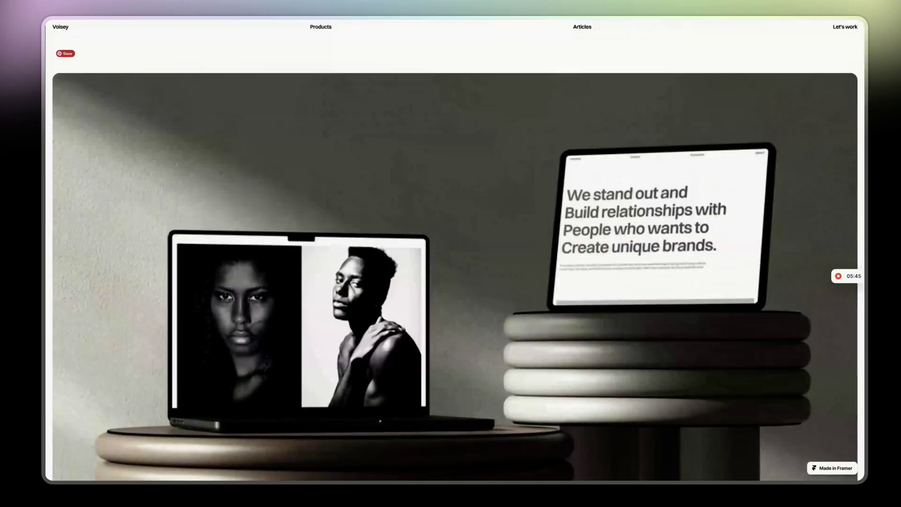
# Close the Voisey preview and choose a category in the marketplace sidebar
pyautogui.hotkey('ctrl', 'w')
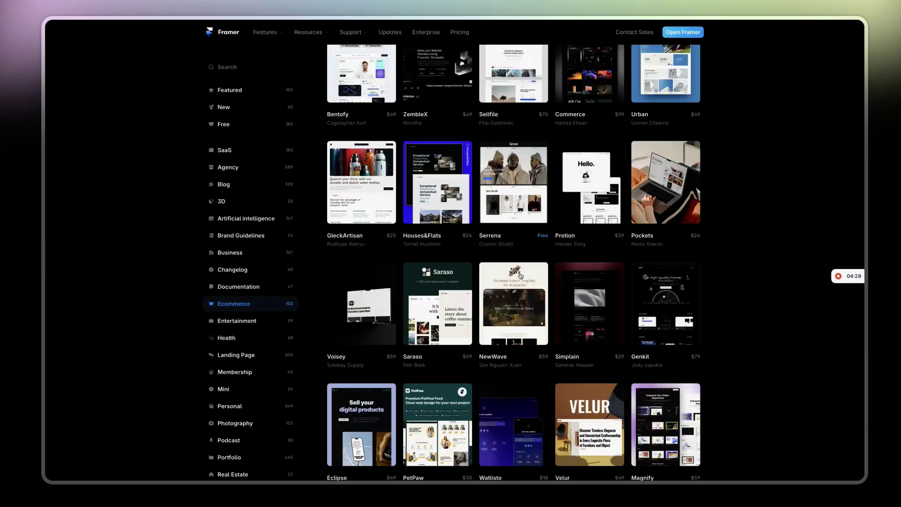
pyautogui.scroll(-1, 511, 281)
pyautogui.scroll(-1, 500, 285)
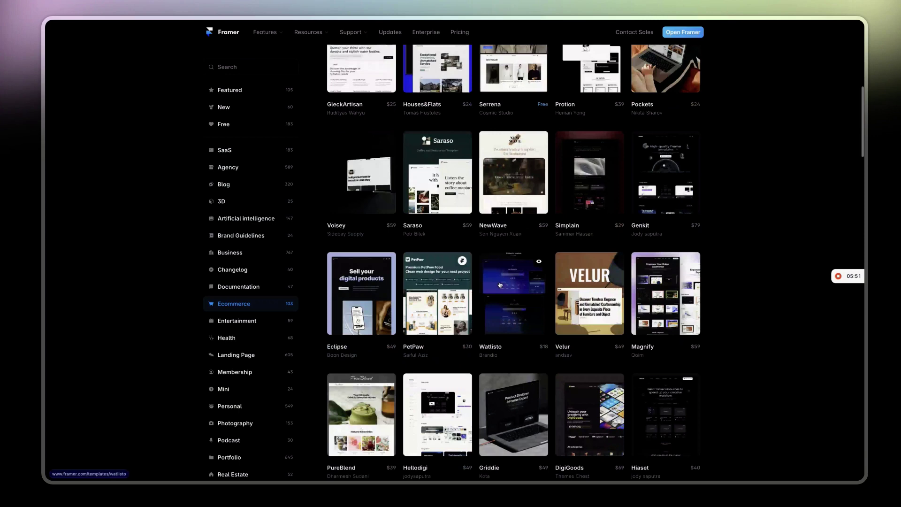
pyautogui.scroll(-1, 501, 284)
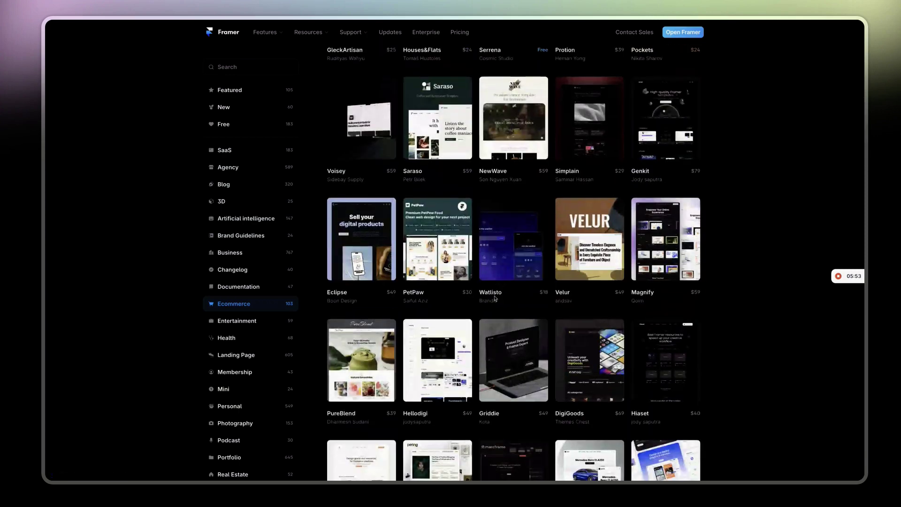
pyautogui.scroll(-1, 494, 299)
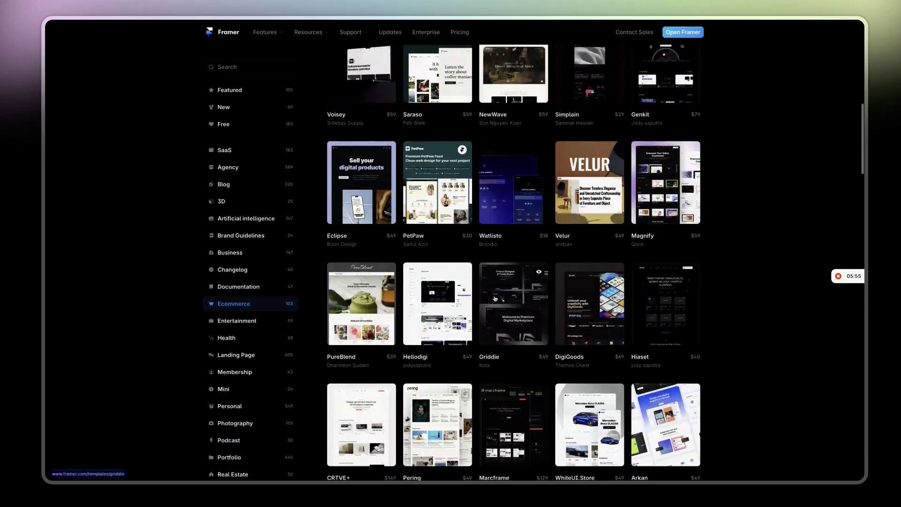
pyautogui.scroll(-1, 494, 298)
pyautogui.scroll(-1, 494, 299)
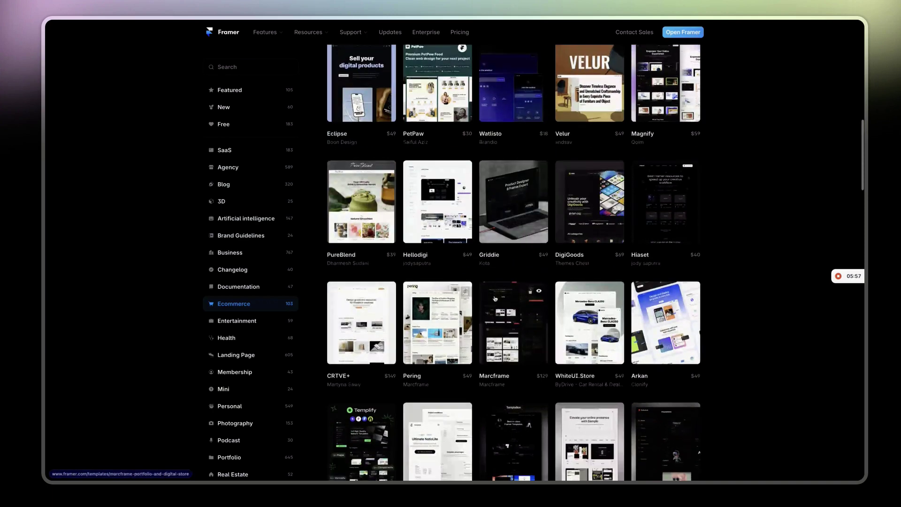
pyautogui.scroll(-2, 494, 298)
pyautogui.scroll(-1, 494, 298)
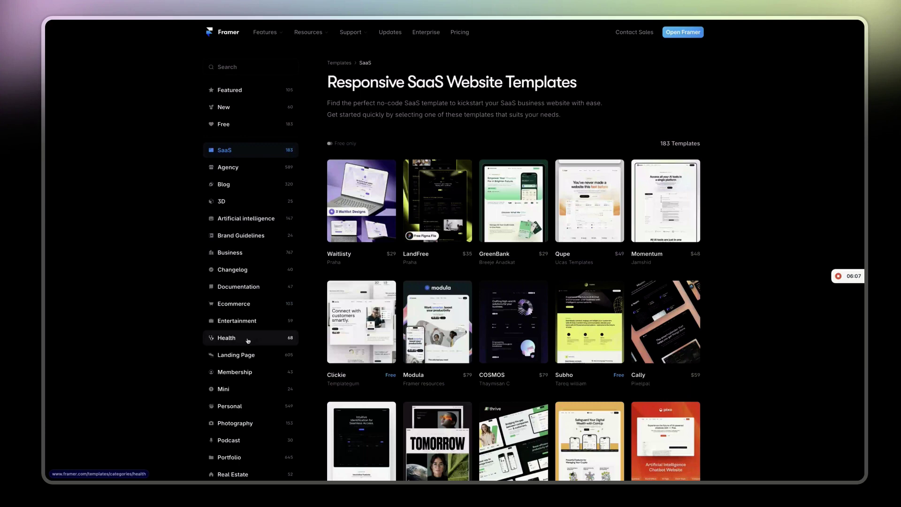
pyautogui.scroll(-1, 246, 296)
pyautogui.scroll(-2, 247, 295)
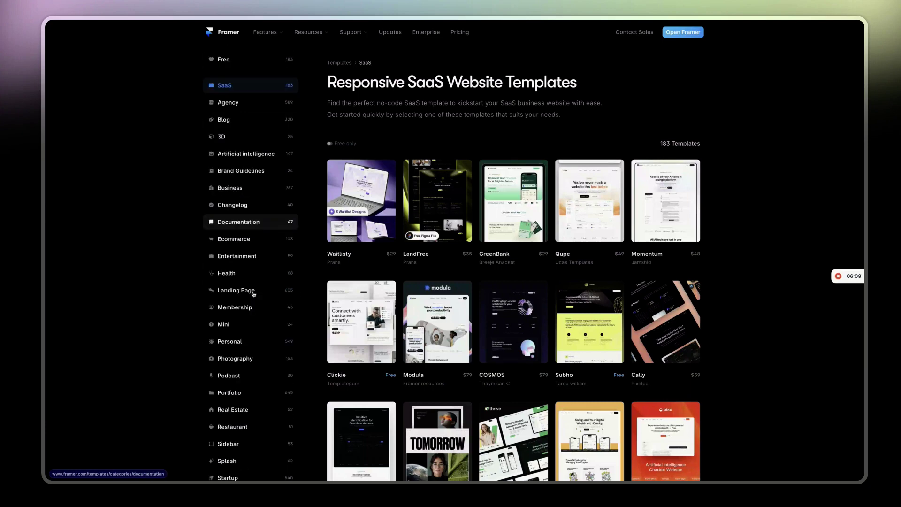
pyautogui.scroll(-2, 253, 295)
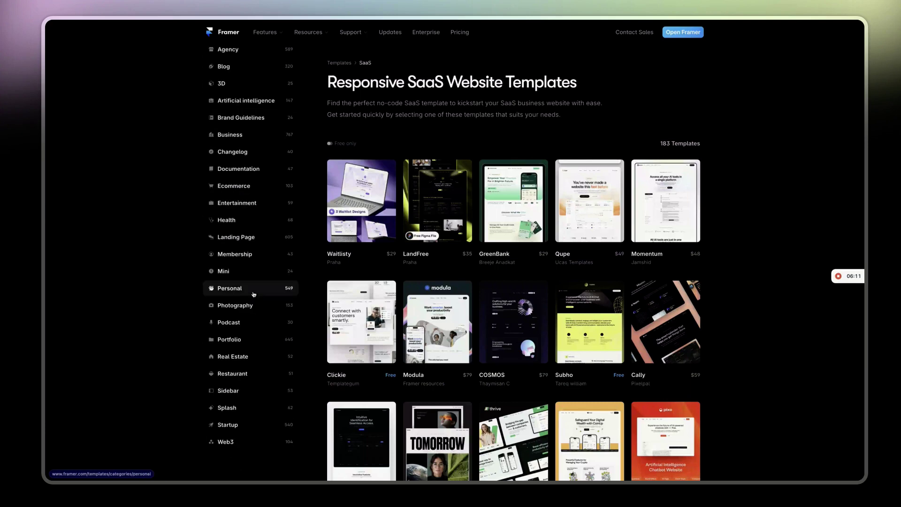
pyautogui.scroll(2, 252, 295)
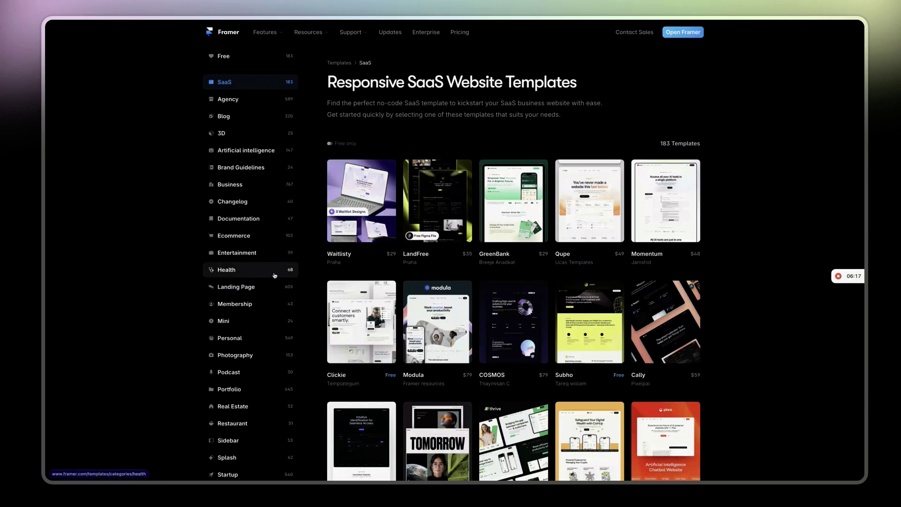
pyautogui.scroll(-2, 275, 331)
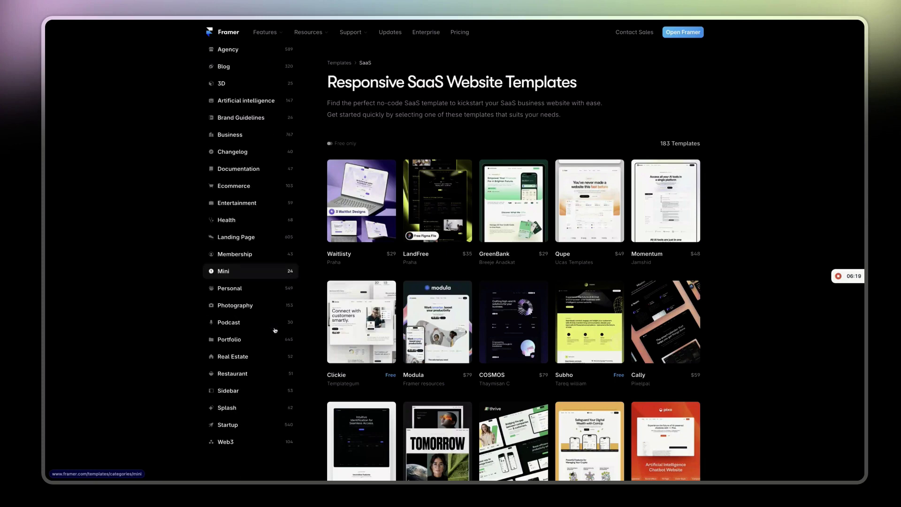
pyautogui.scroll(3, 275, 330)
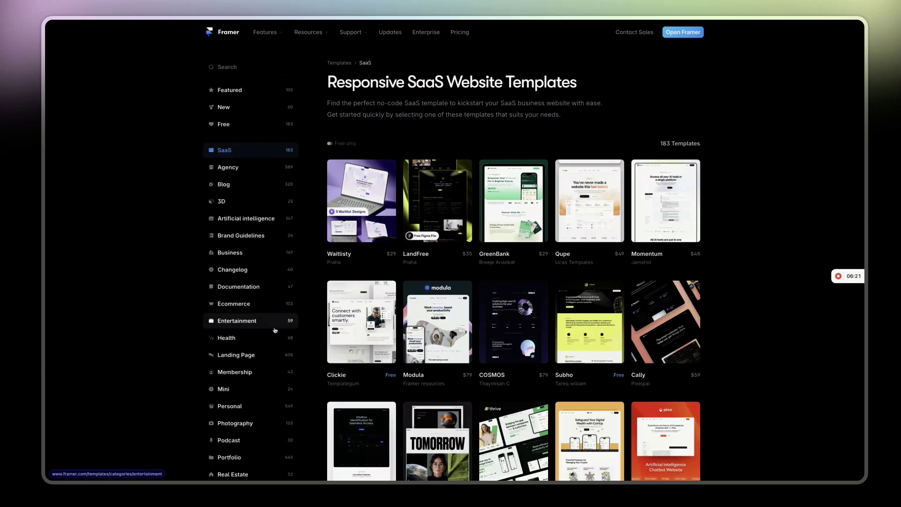
pyautogui.scroll(-3, 274, 327)
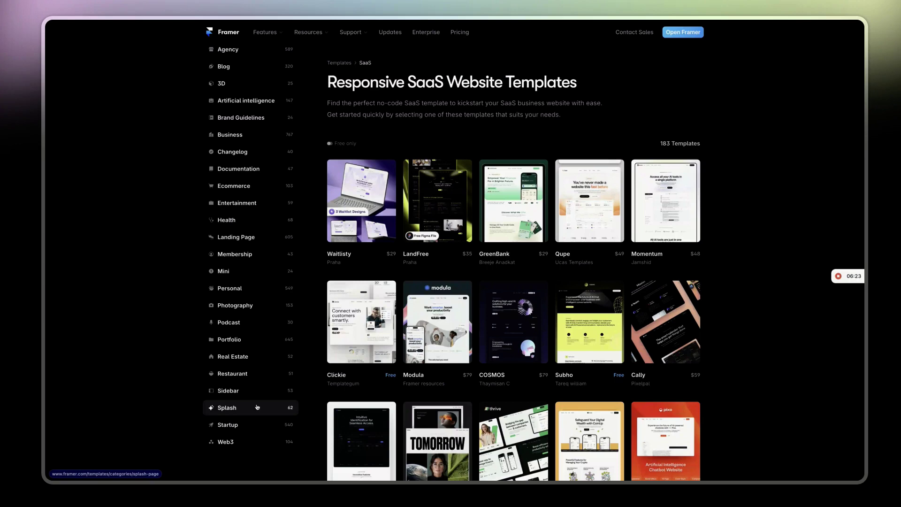
pyautogui.scroll(2, 257, 407)
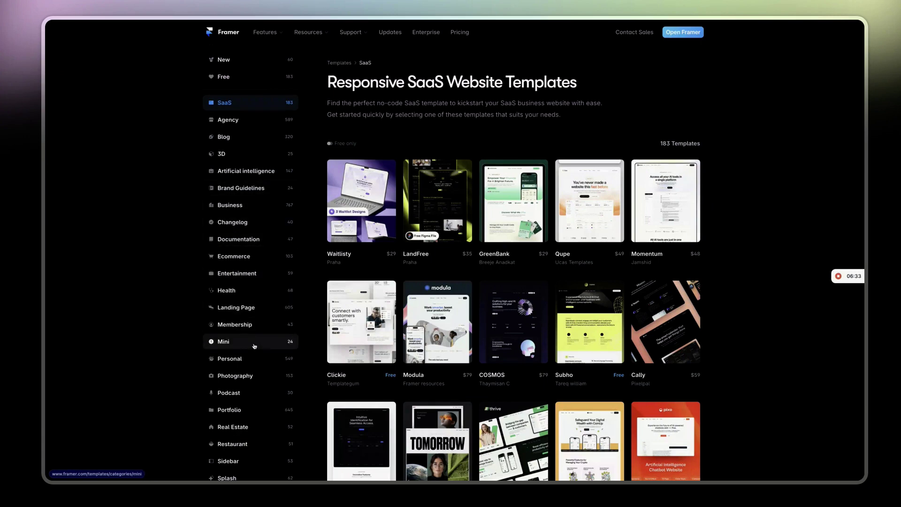
pyautogui.click(256, 291)
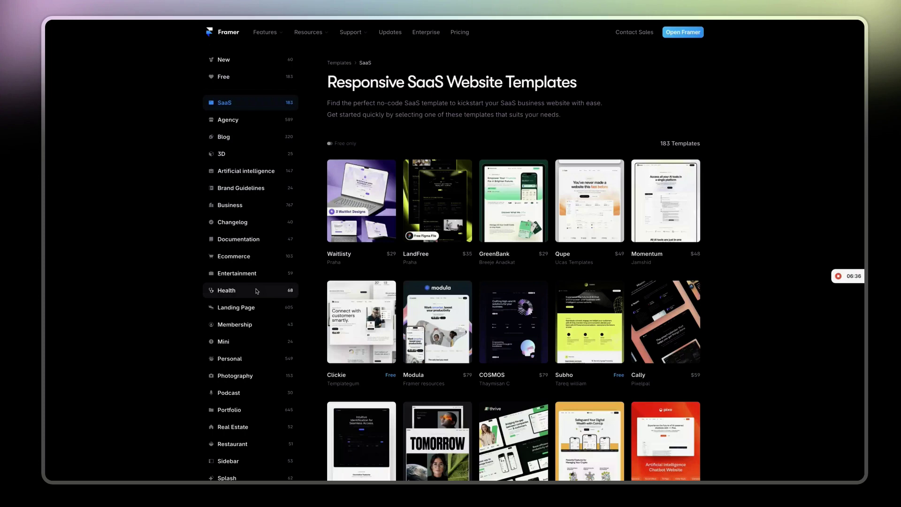
# Show the Health category and open the $49 Nourish Health & Wellness template
pyautogui.click(256, 291)
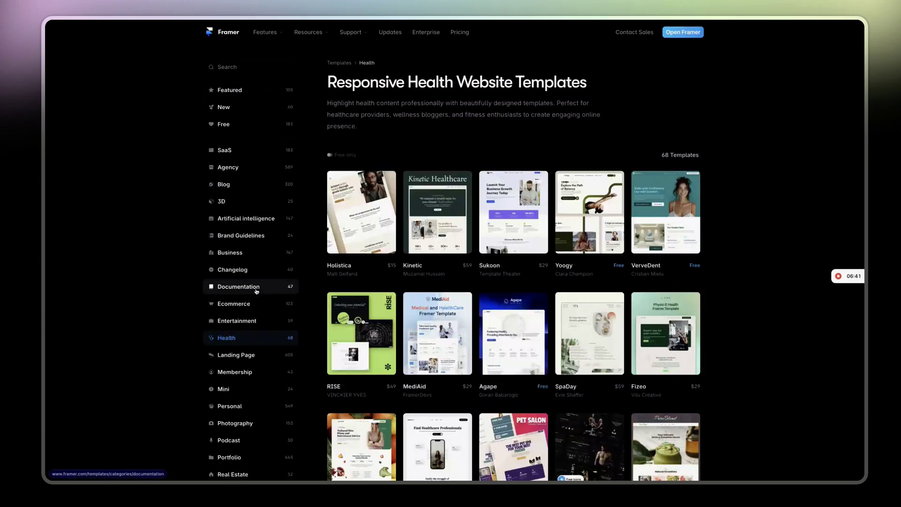
pyautogui.moveTo(590, 333)
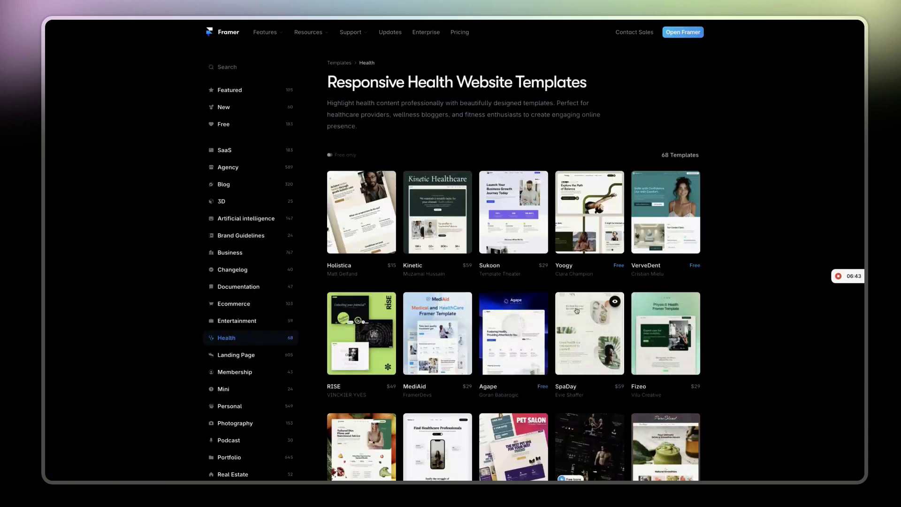
pyautogui.scroll(-3, 576, 311)
pyautogui.scroll(-2, 576, 310)
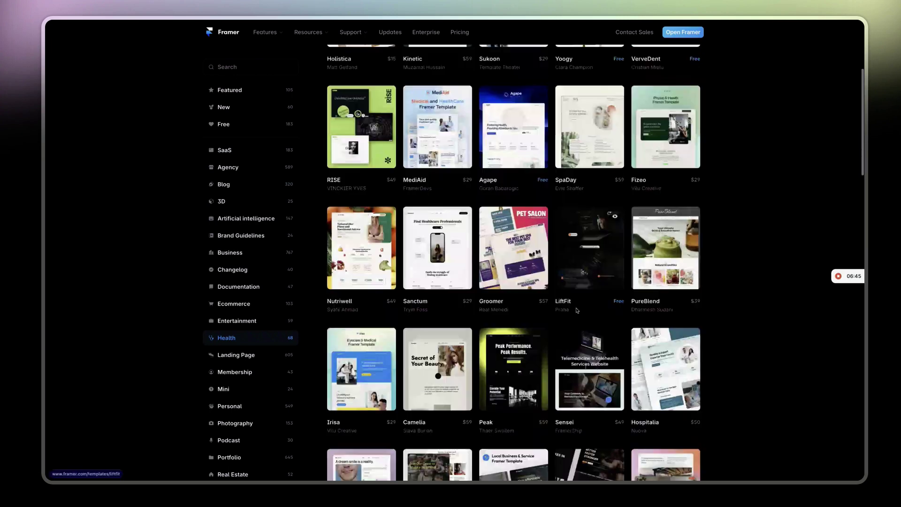
pyautogui.scroll(-3, 384, 266)
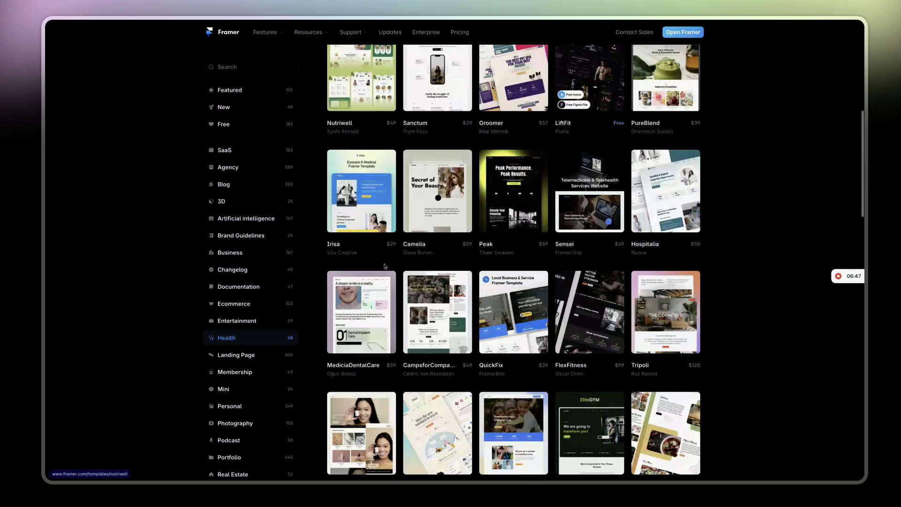
pyautogui.scroll(-2, 385, 266)
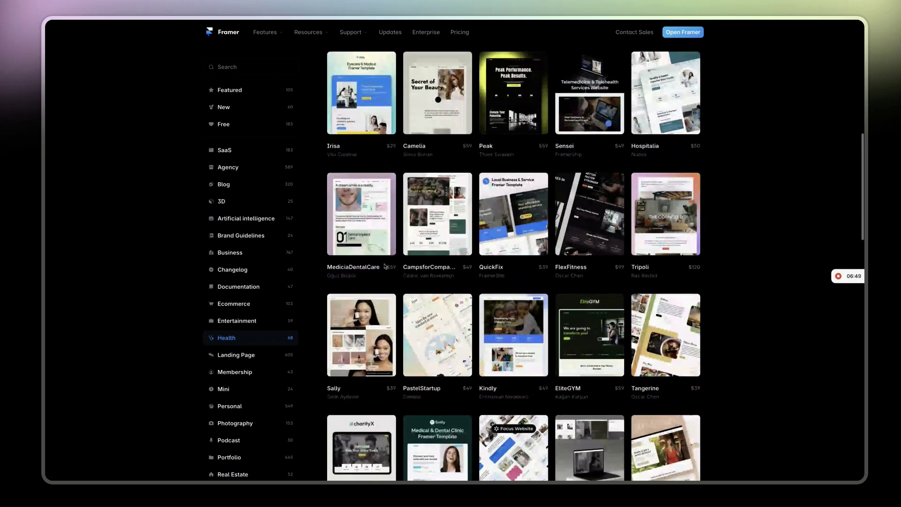
pyautogui.scroll(-1, 385, 266)
pyautogui.scroll(-3, 384, 266)
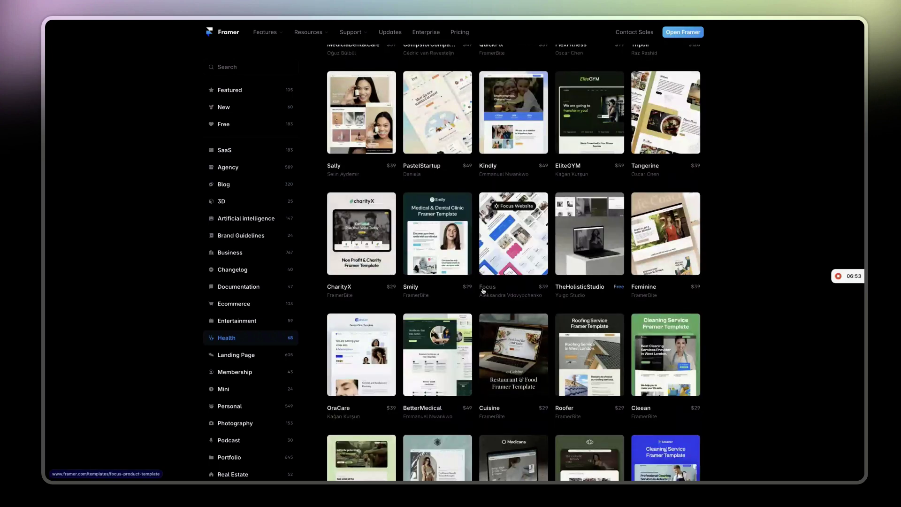
pyautogui.scroll(-3, 483, 291)
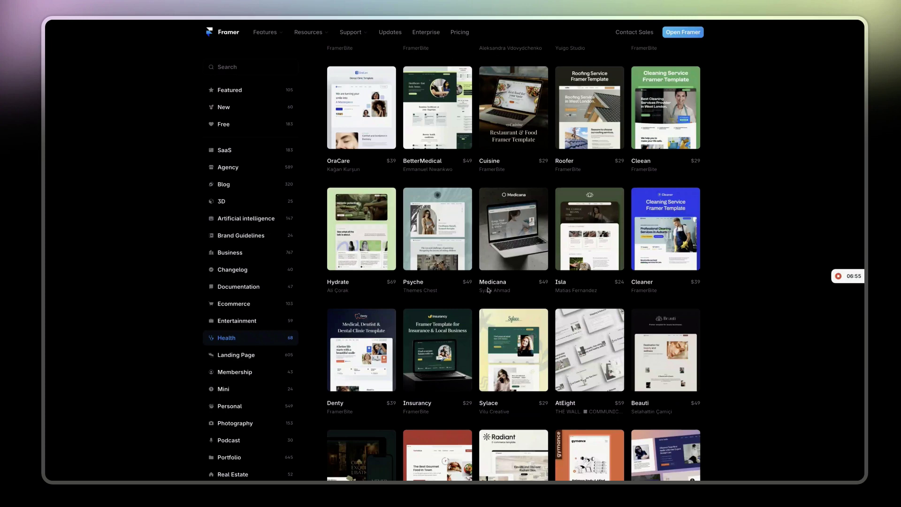
pyautogui.scroll(-1, 483, 291)
pyautogui.scroll(-3, 513, 289)
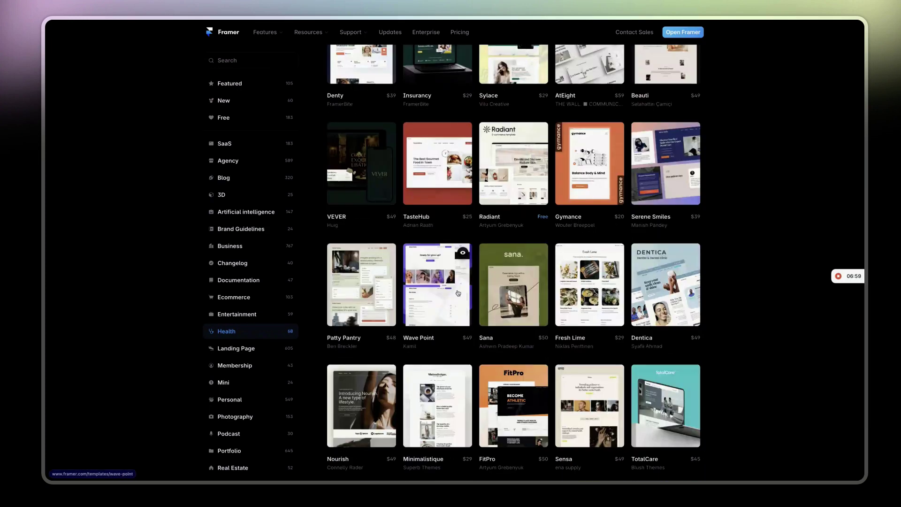
pyautogui.scroll(-1, 456, 253)
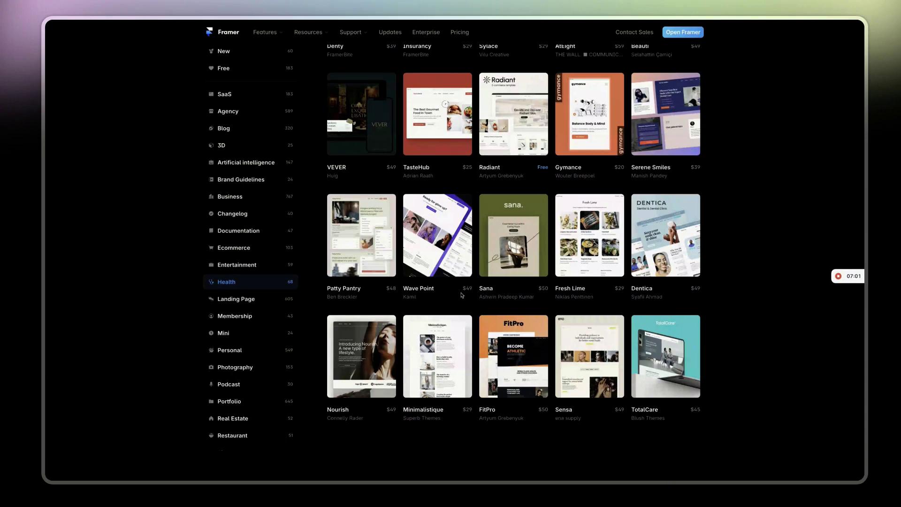
pyautogui.scroll(-1, 462, 295)
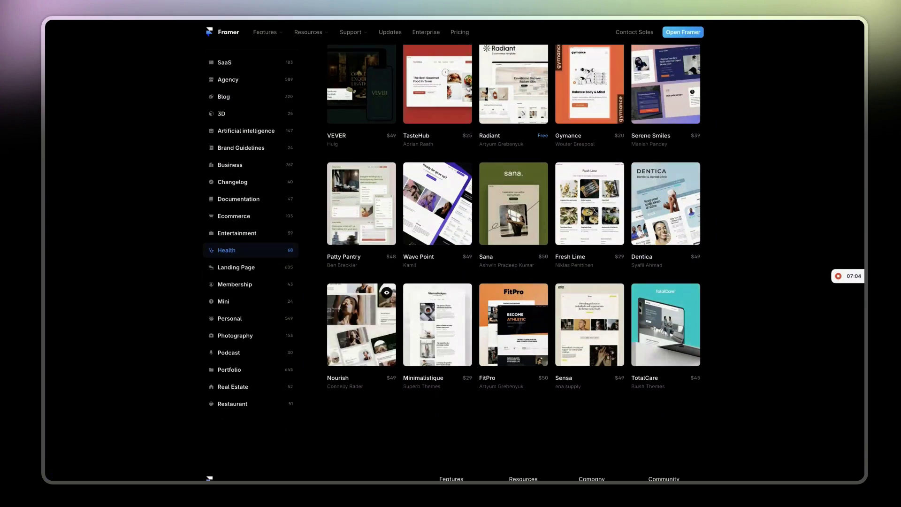
pyautogui.click(357, 337)
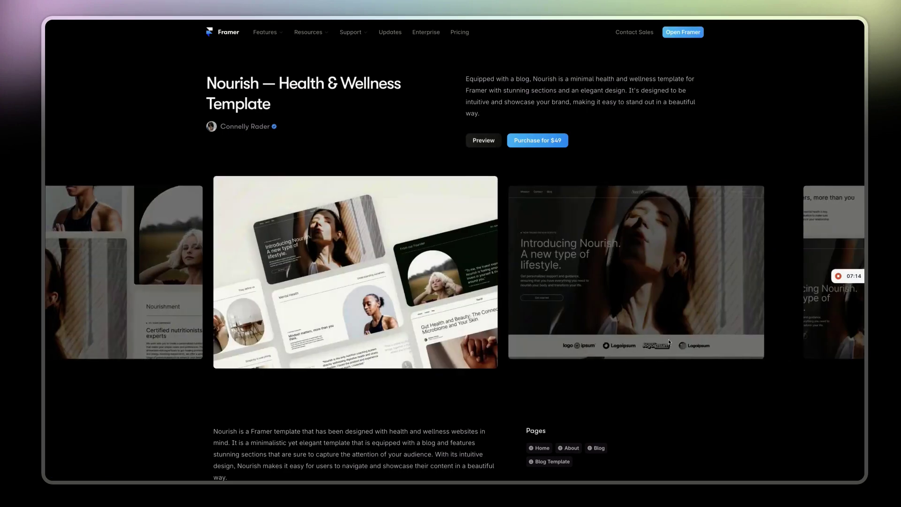
# Go back to the Health templates list and start a search of open tabs
pyautogui.hotkey('alt', 'Left')
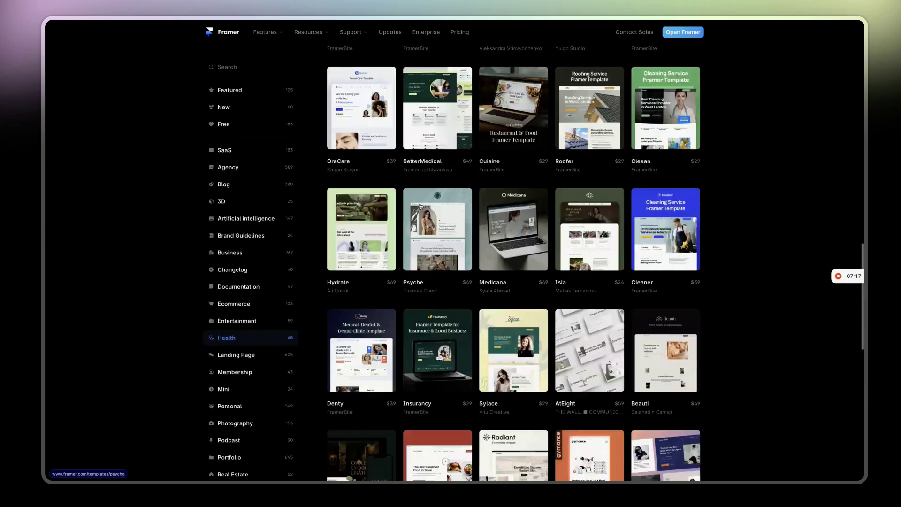
pyautogui.scroll(5, 421, 206)
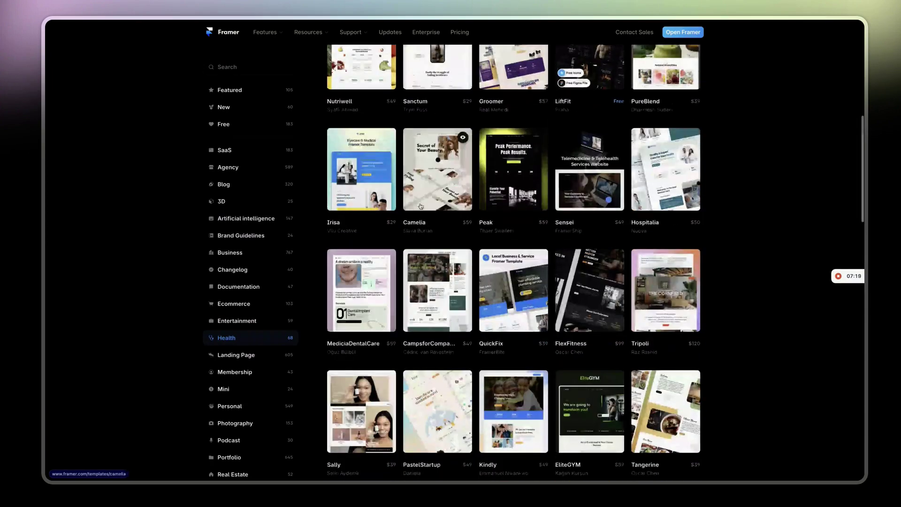
pyautogui.scroll(4, 421, 206)
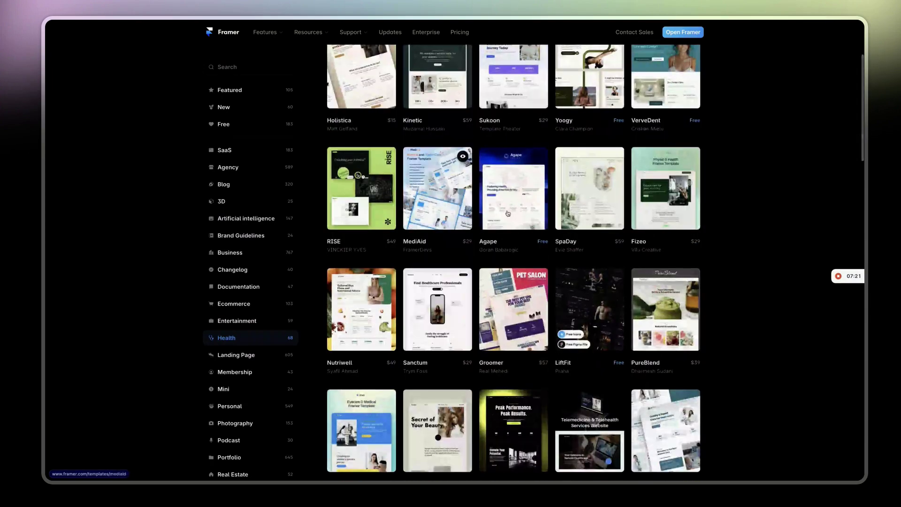
pyautogui.moveTo(513, 188)
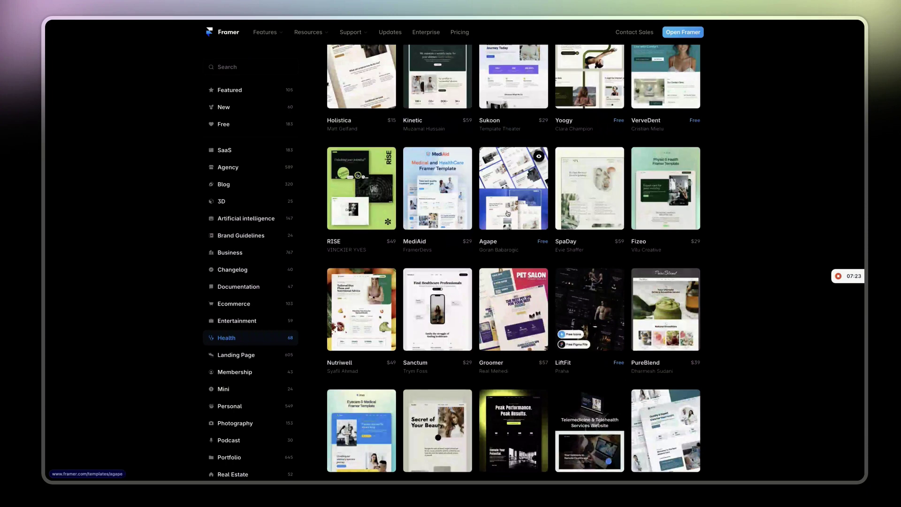
pyautogui.scroll(1, 508, 213)
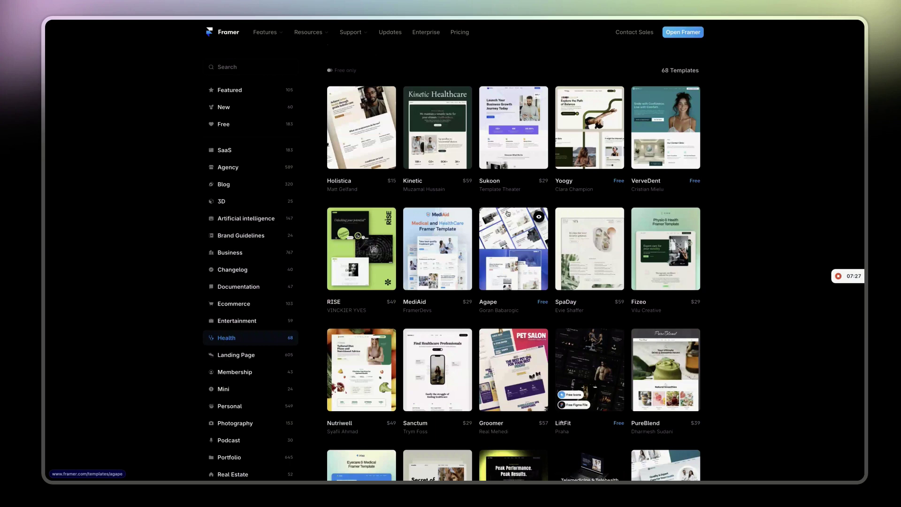
pyautogui.hotkey('ctrl', 'l')
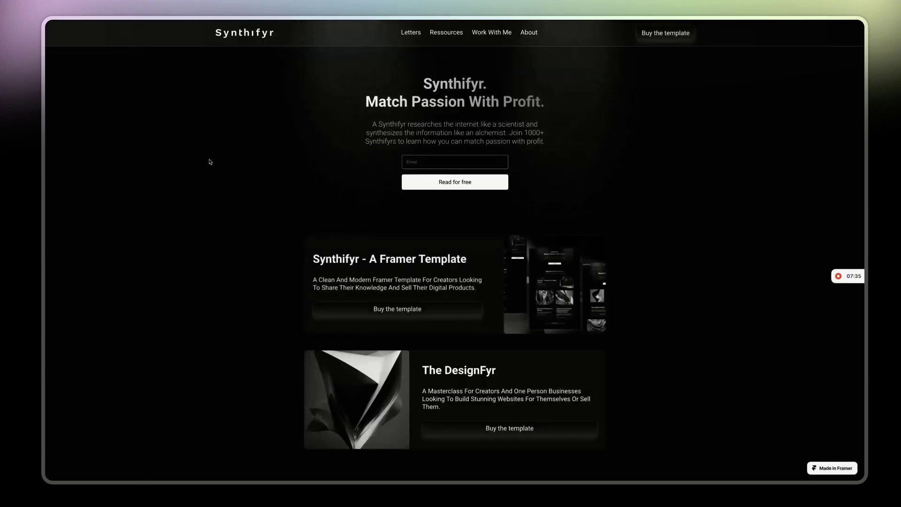
pyautogui.scroll(-3, 209, 162)
pyautogui.scroll(-1, 209, 162)
pyautogui.scroll(-3, 209, 162)
pyautogui.scroll(-4, 209, 162)
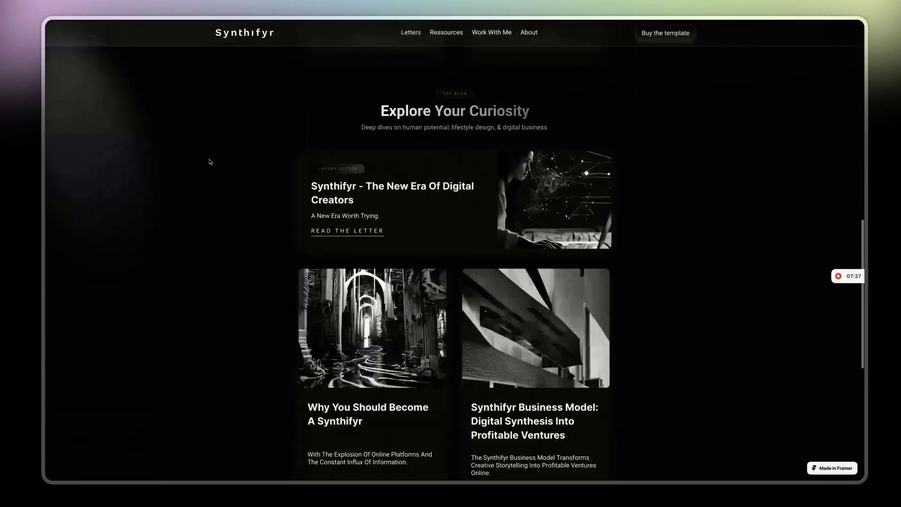
pyautogui.scroll(-1, 209, 162)
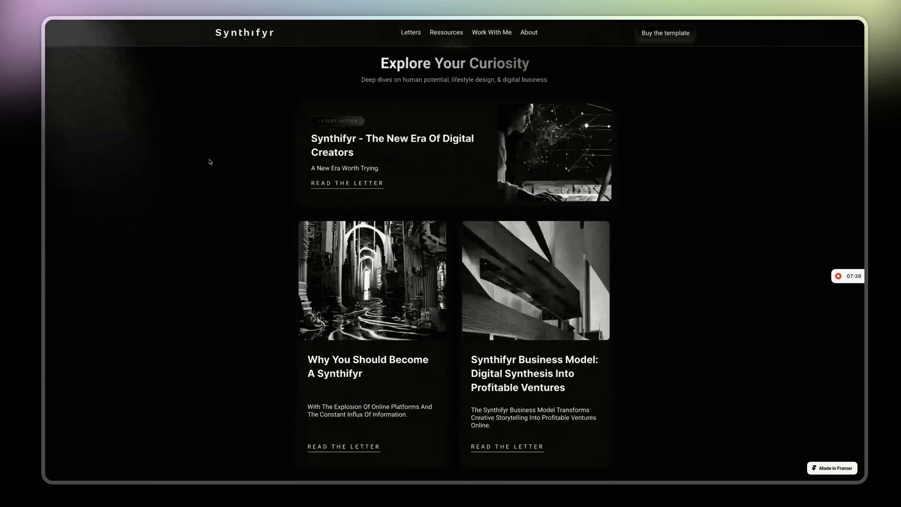
pyautogui.scroll(-4, 208, 162)
pyautogui.scroll(1, 212, 162)
pyautogui.scroll(1, 211, 162)
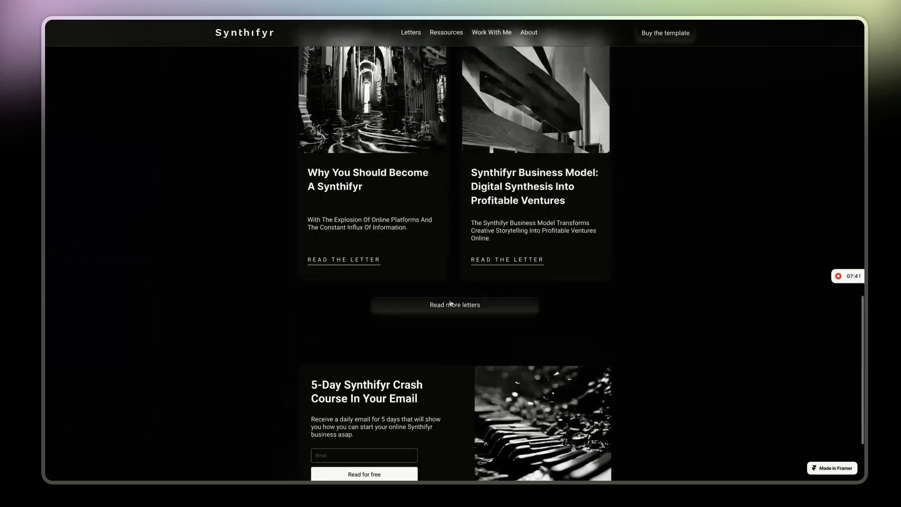
# Load more letter cards in Synthifyr's blog with 'Read more letters'
pyautogui.click(451, 304)
pyautogui.scroll(-1, 254, 269)
pyautogui.scroll(-4, 255, 270)
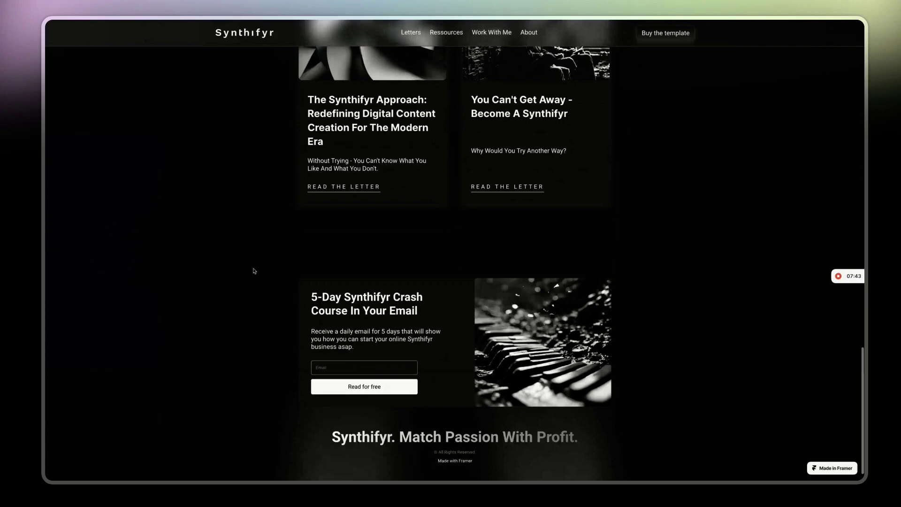
pyautogui.scroll(2, 254, 270)
pyautogui.scroll(1, 253, 269)
pyautogui.scroll(1, 253, 269)
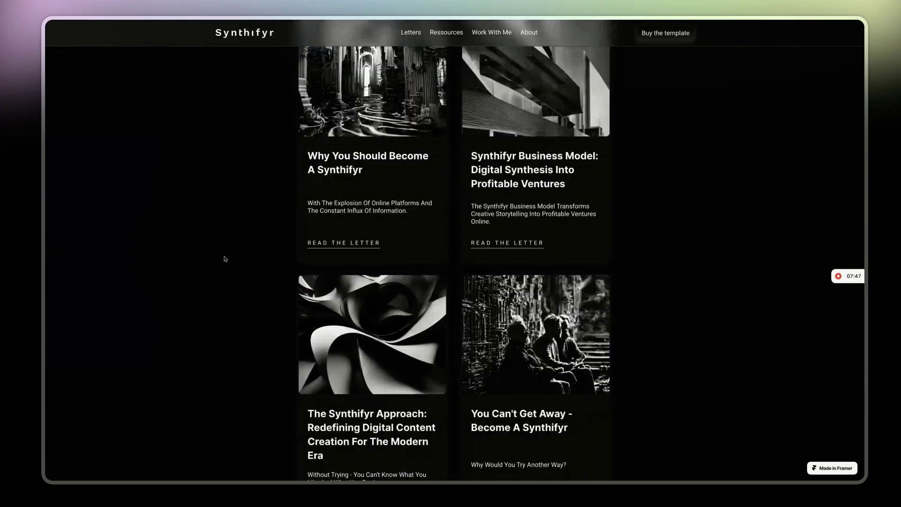
pyautogui.scroll(4, 225, 258)
pyautogui.scroll(1, 225, 258)
pyautogui.scroll(-1, 224, 259)
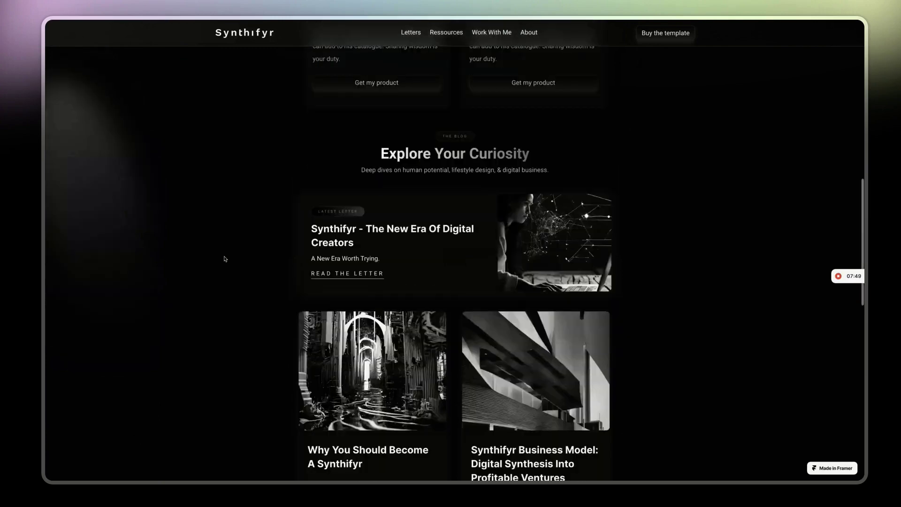
pyautogui.scroll(-4, 225, 259)
pyautogui.scroll(-1, 225, 258)
pyautogui.scroll(-1, 225, 258)
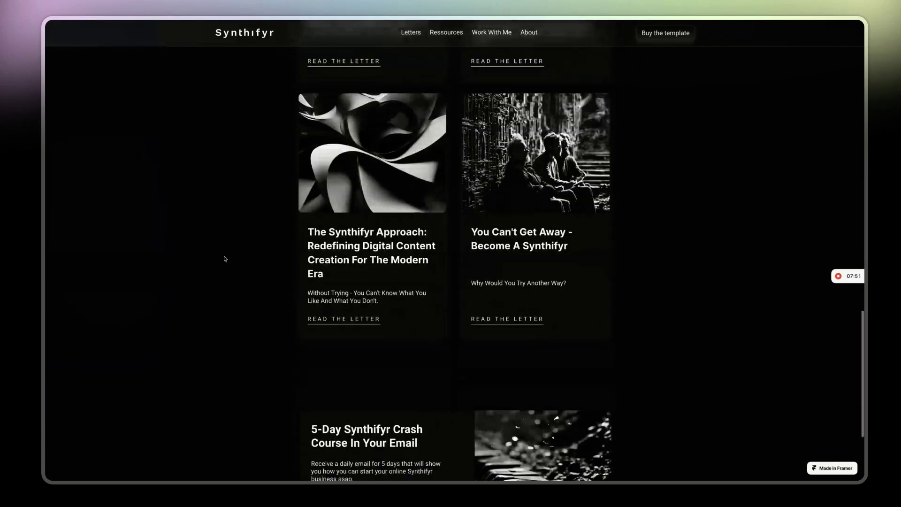
pyautogui.scroll(-1, 225, 259)
pyautogui.scroll(-1, 225, 259)
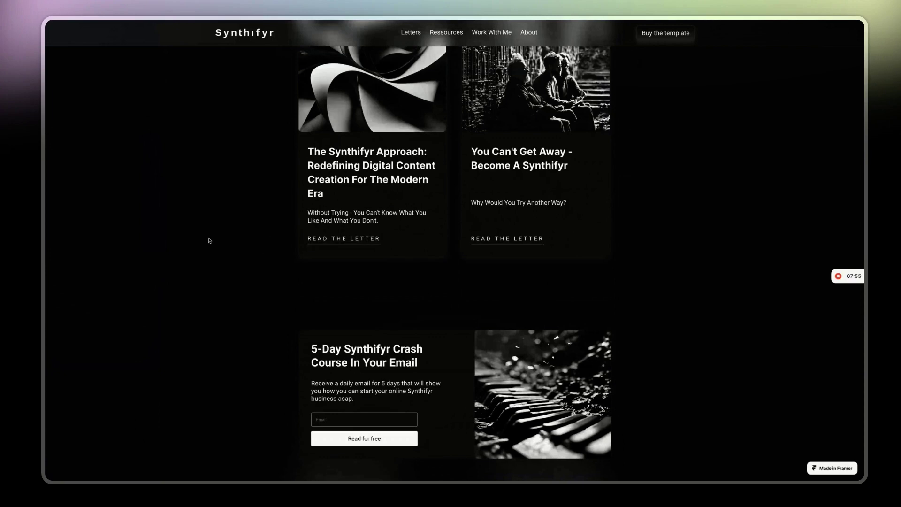
pyautogui.scroll(-1, 203, 240)
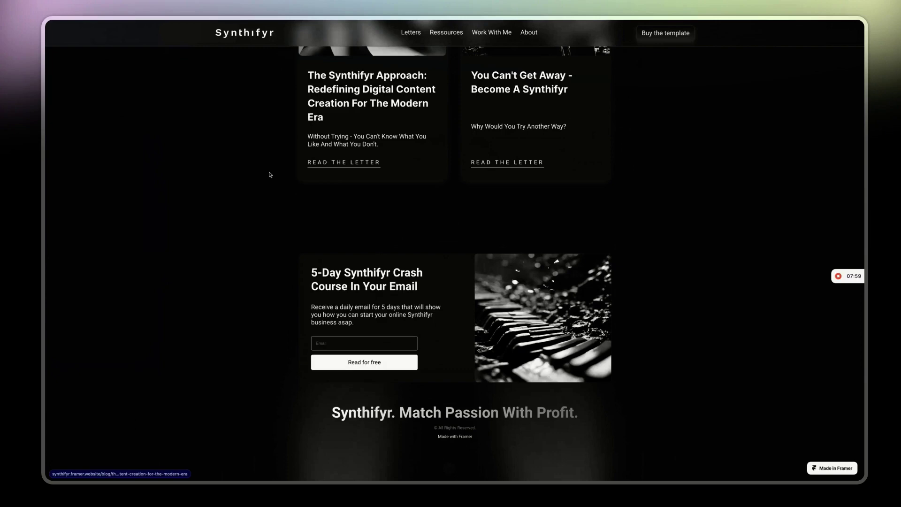
pyautogui.scroll(1, 269, 174)
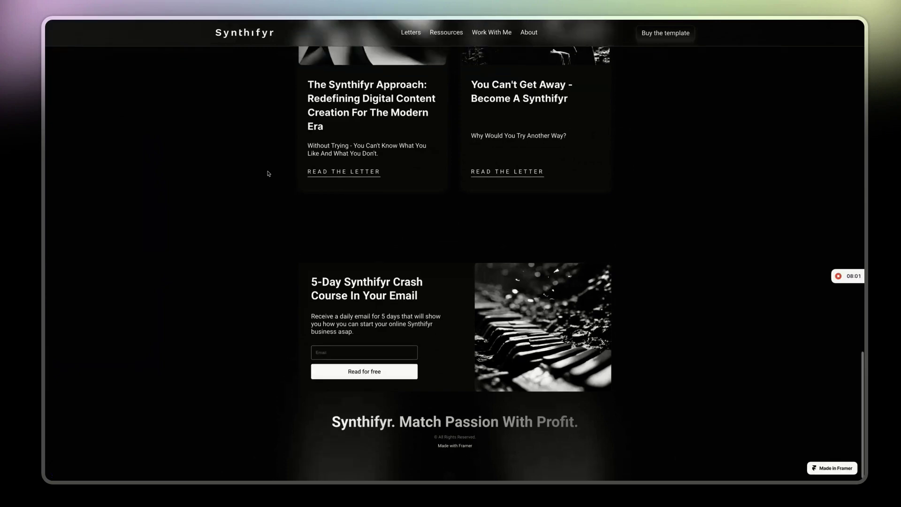
pyautogui.scroll(3, 275, 187)
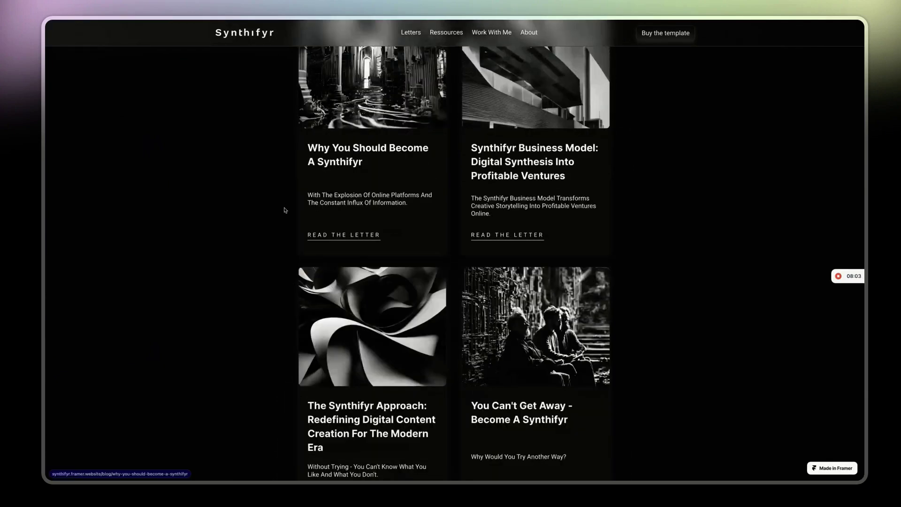
pyautogui.scroll(2, 283, 207)
pyautogui.scroll(2, 285, 210)
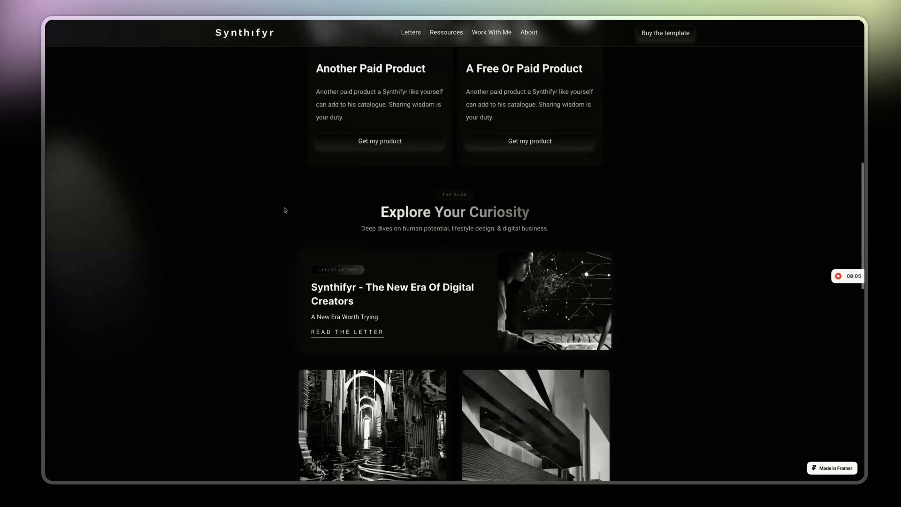
pyautogui.scroll(3, 286, 210)
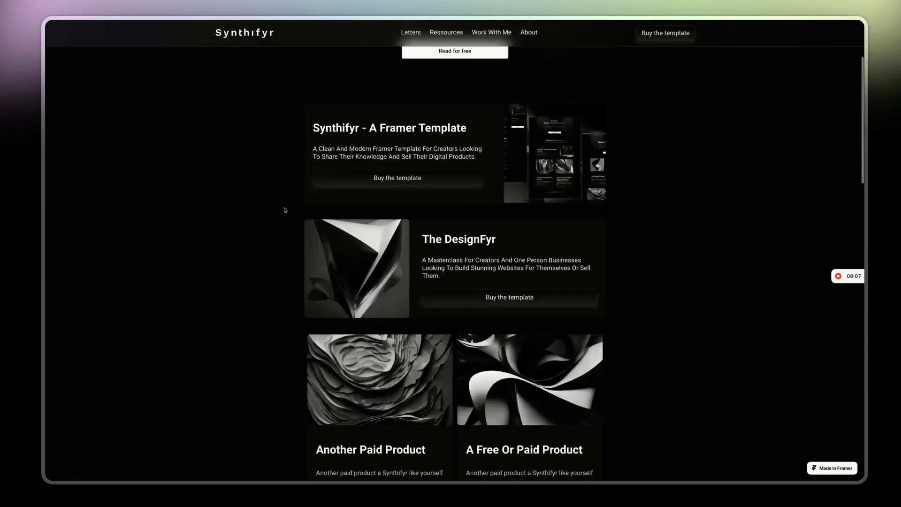
pyautogui.scroll(1, 285, 209)
pyautogui.scroll(1, 285, 207)
pyautogui.scroll(-8, 283, 207)
pyautogui.scroll(-4, 331, 229)
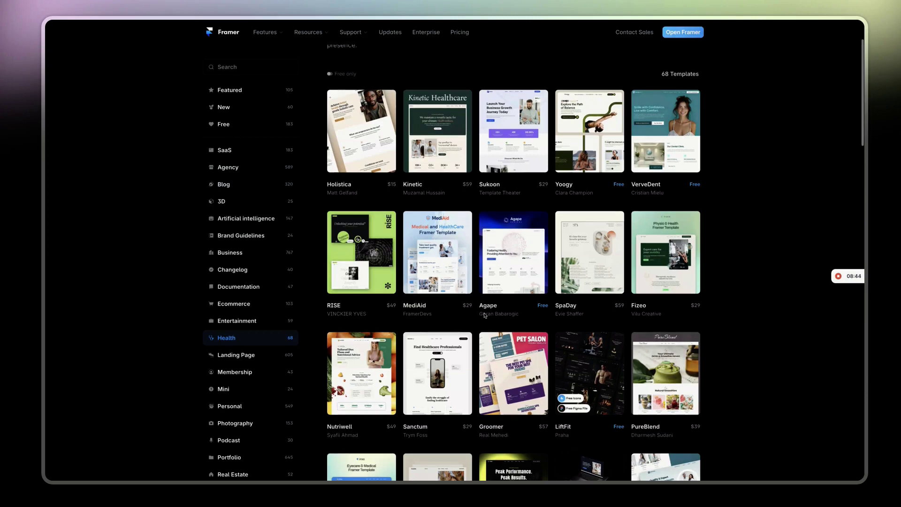
pyautogui.scroll(2, 485, 316)
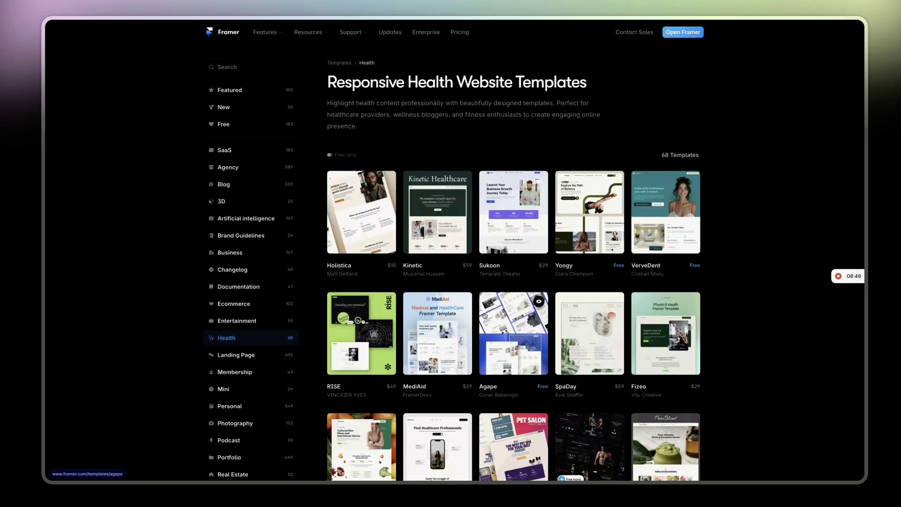